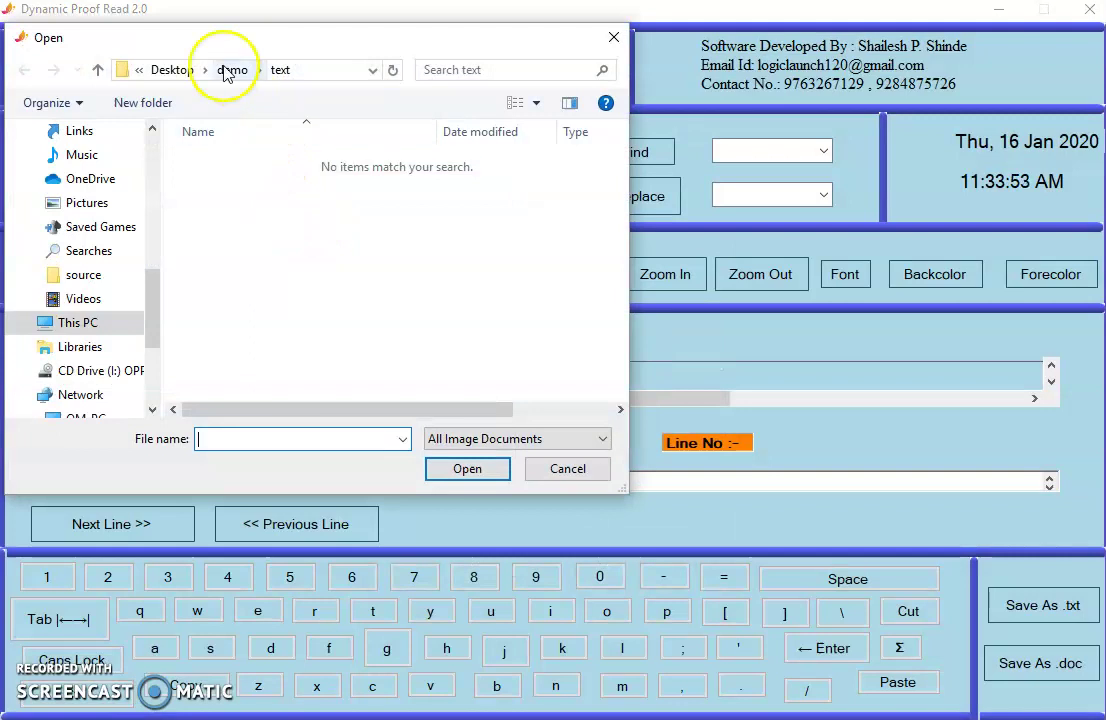
Step: Load the 2016 image from the demo image folder and bring its first handwritten line into view
double_click(217, 159)
double_click(229, 158)
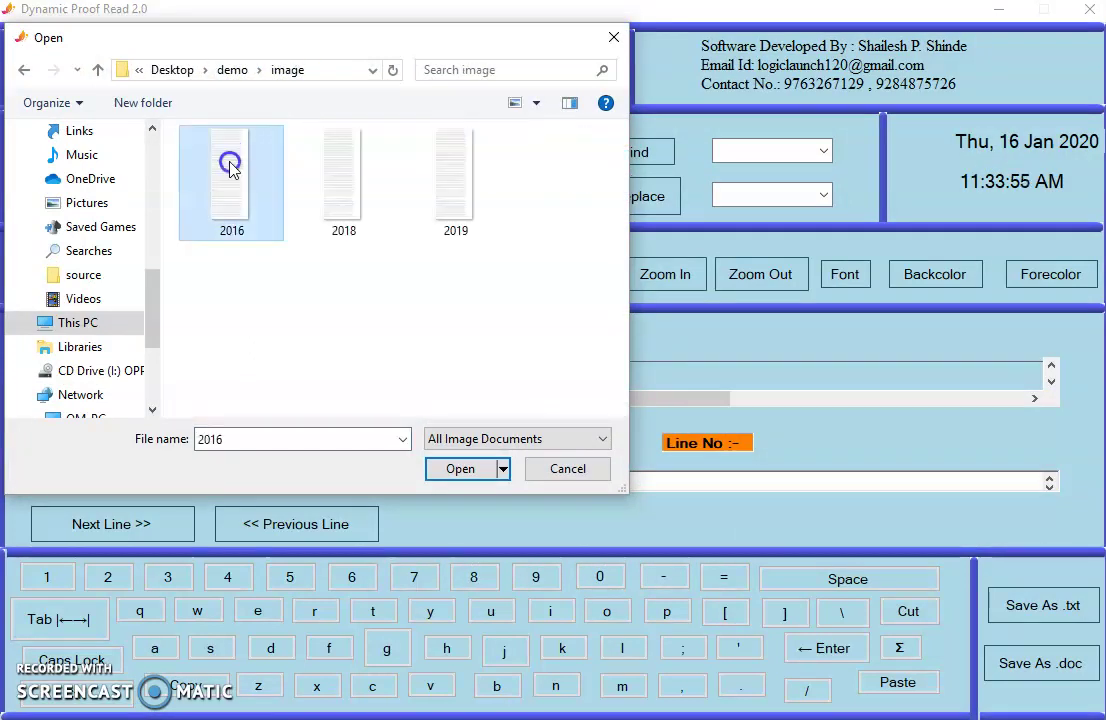
left_click(287, 136)
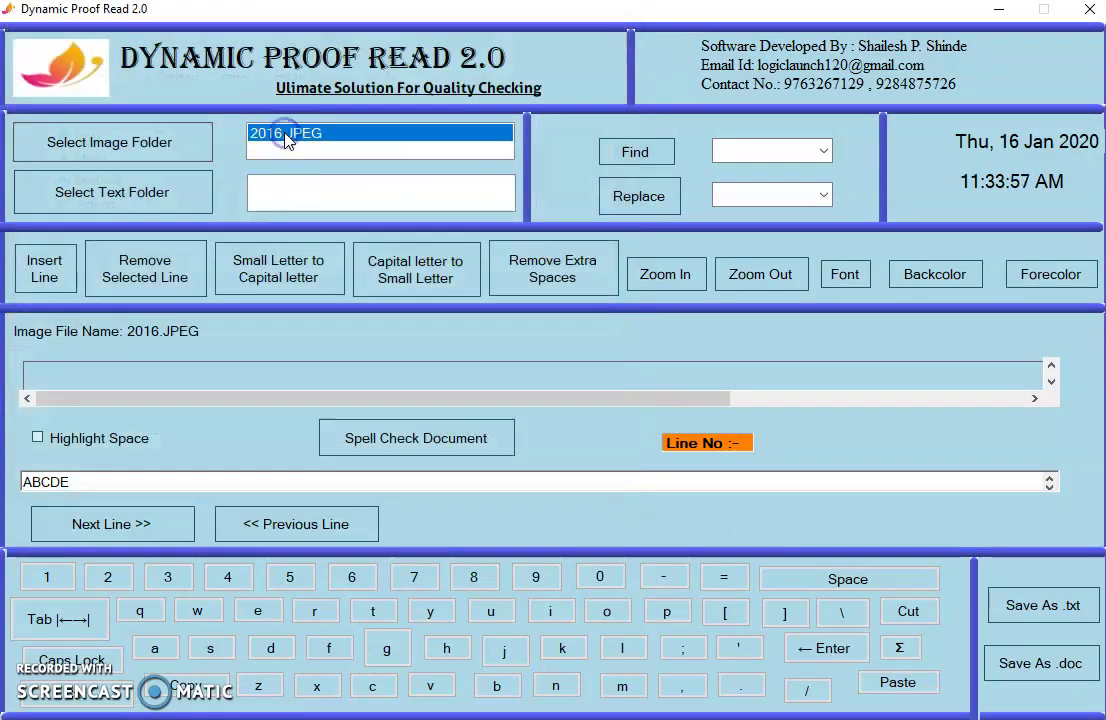
left_click(1051, 382)
left_click(1051, 383)
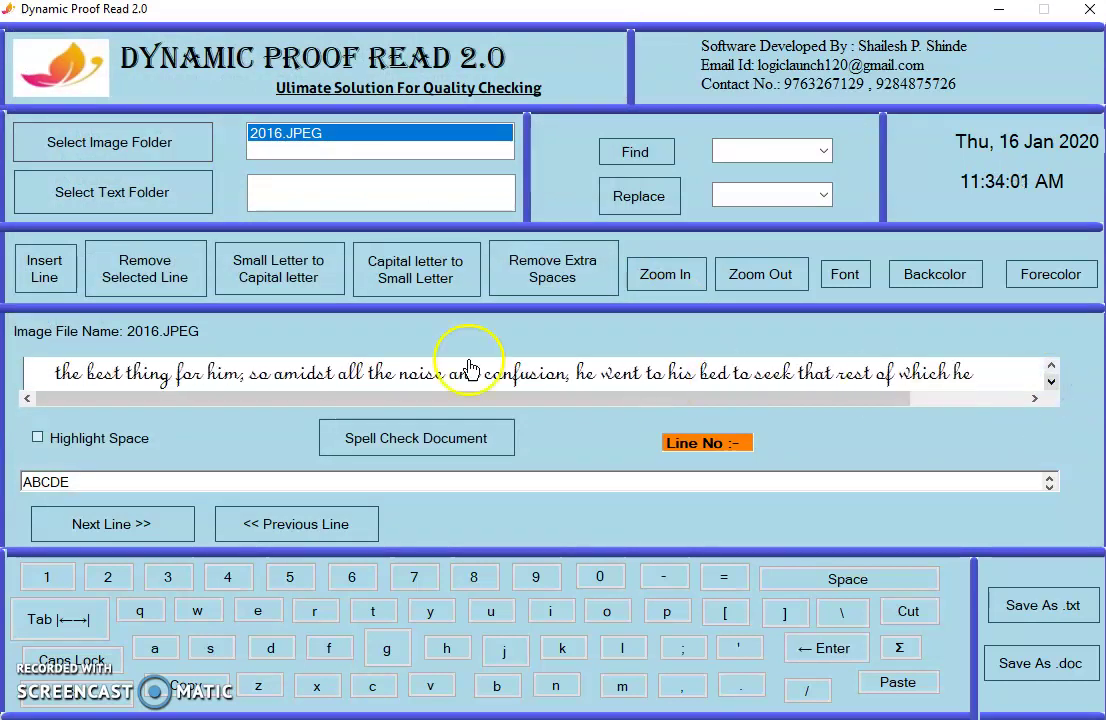
Step: Load the matching text file 2016.JPEG.txt from the demo text folder and select it for proofreading
left_click(103, 196)
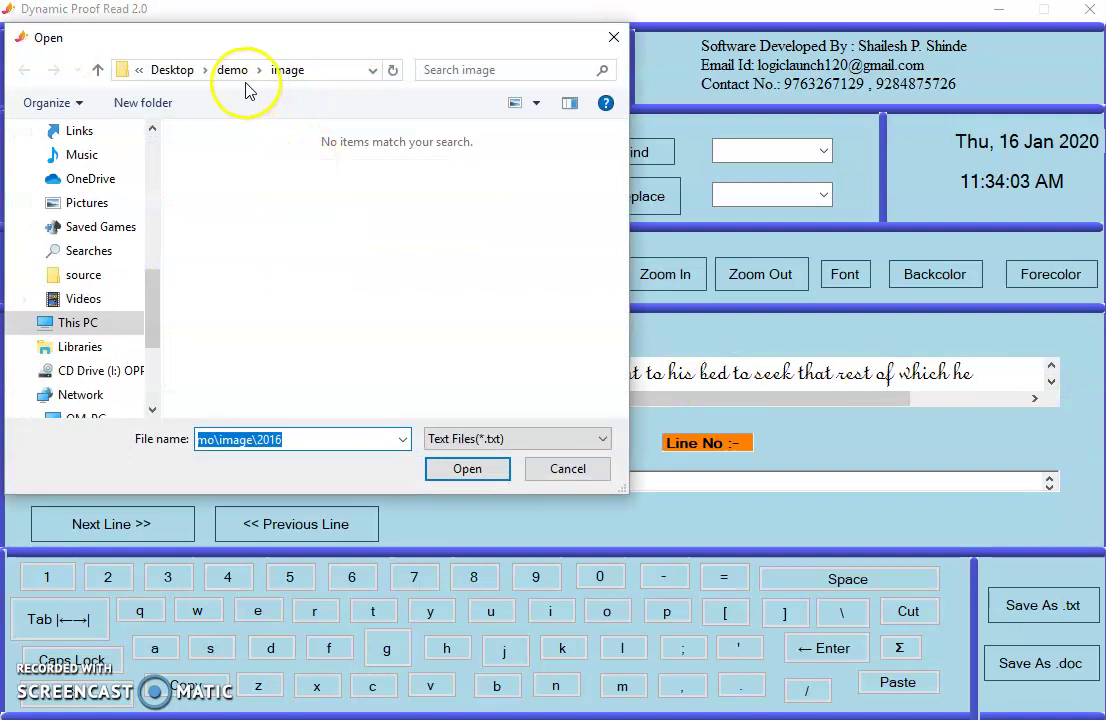
left_click(230, 69)
double_click(232, 188)
double_click(148, 158)
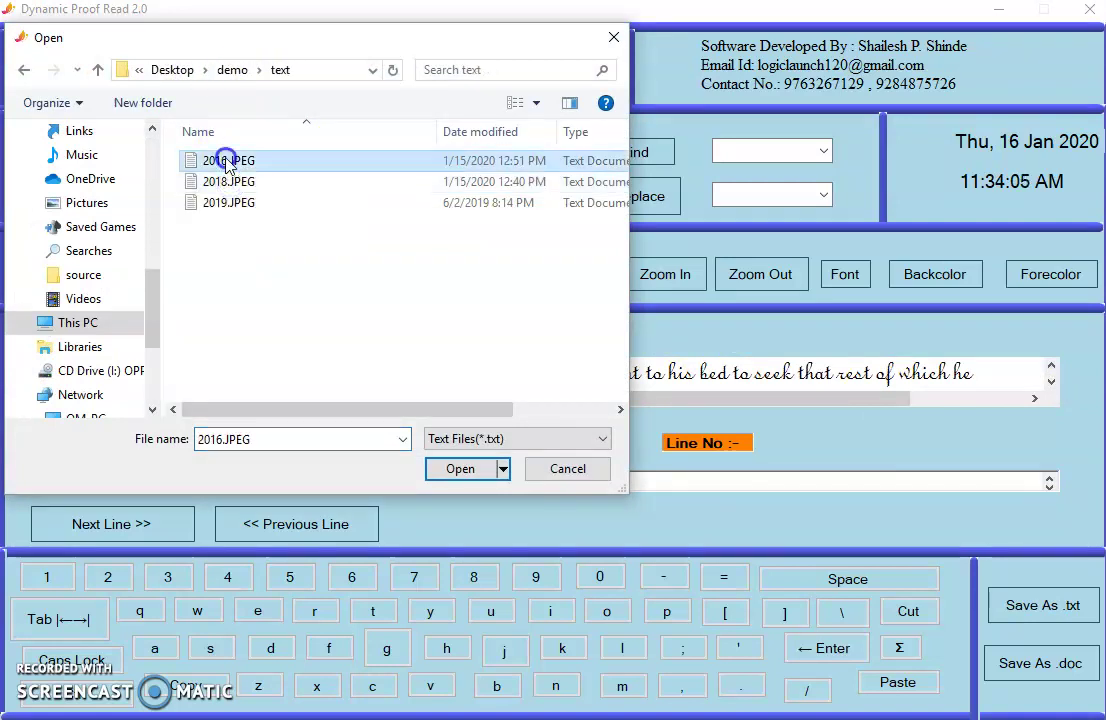
left_click(291, 189)
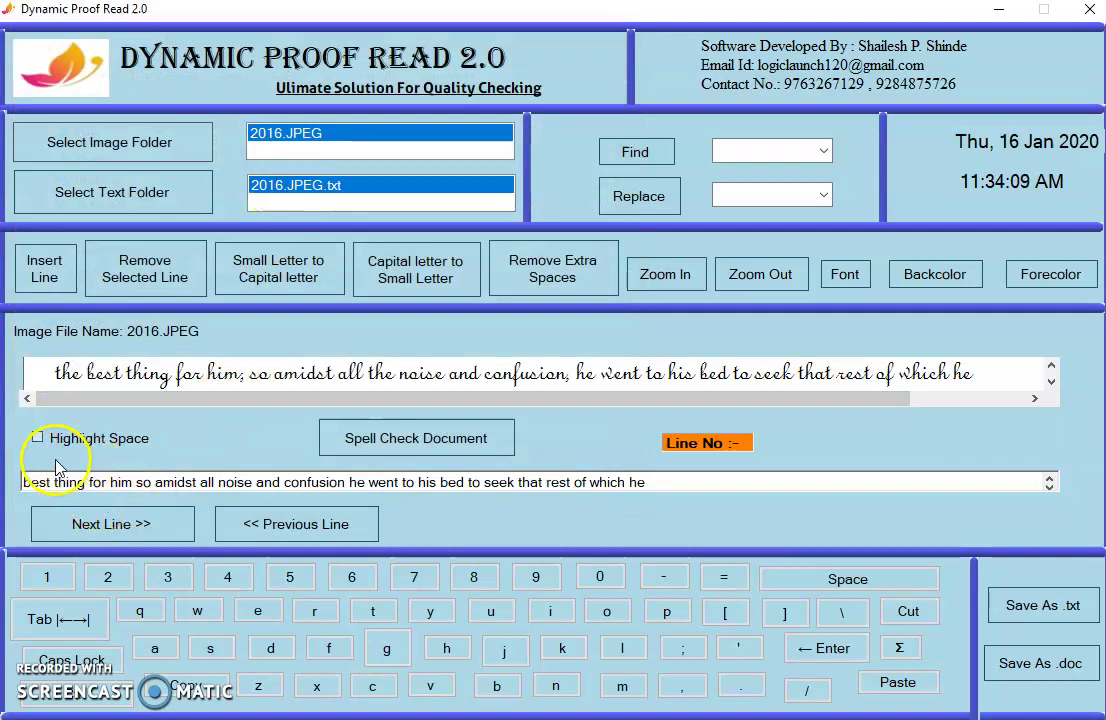
Step: Turn Highlight Space on for the loaded text line and switch it off again
left_click(37, 438)
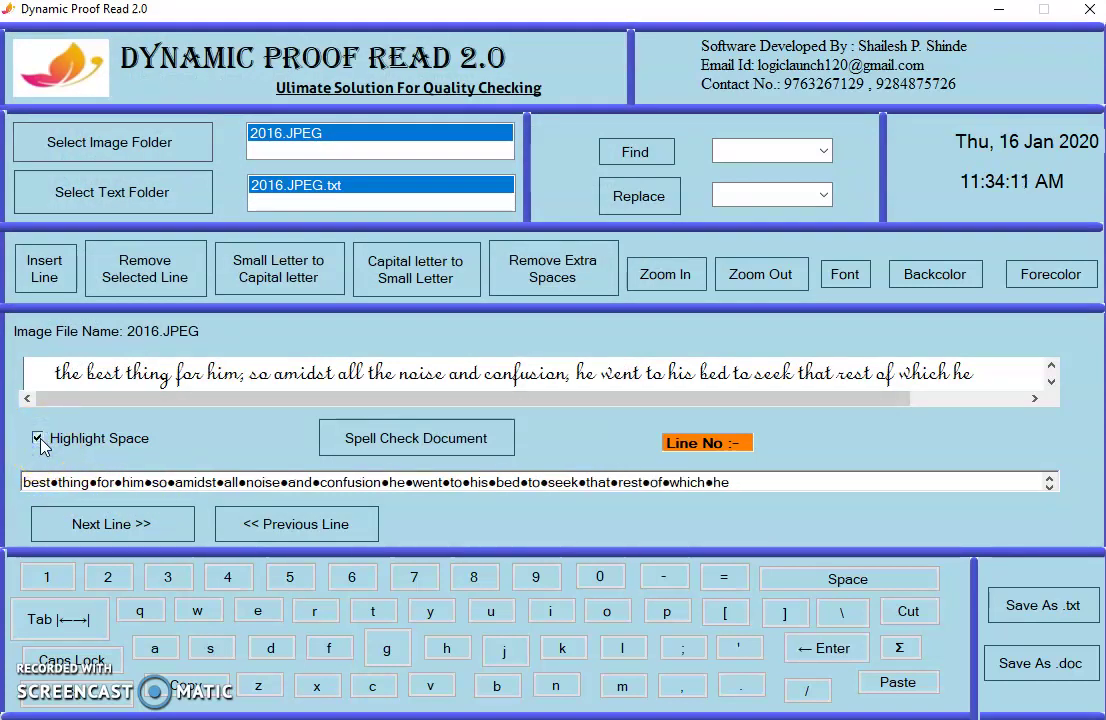
left_click(36, 440)
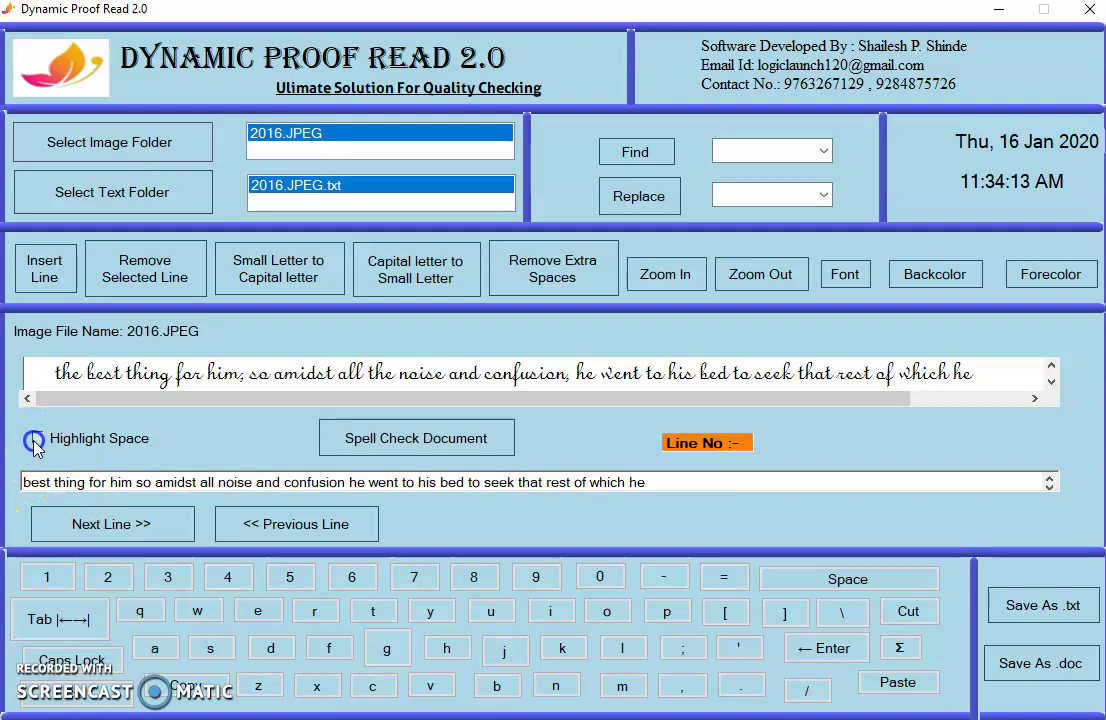
Step: Step from the first text line to the second and back to the first
left_click(305, 484)
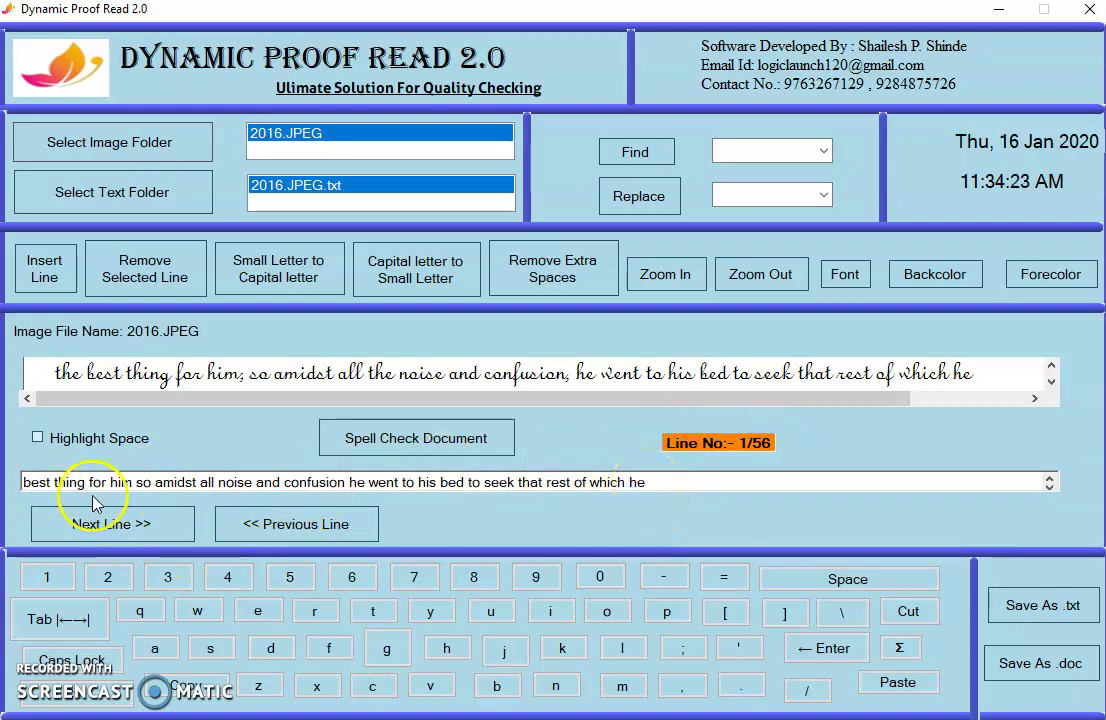
left_click(140, 527)
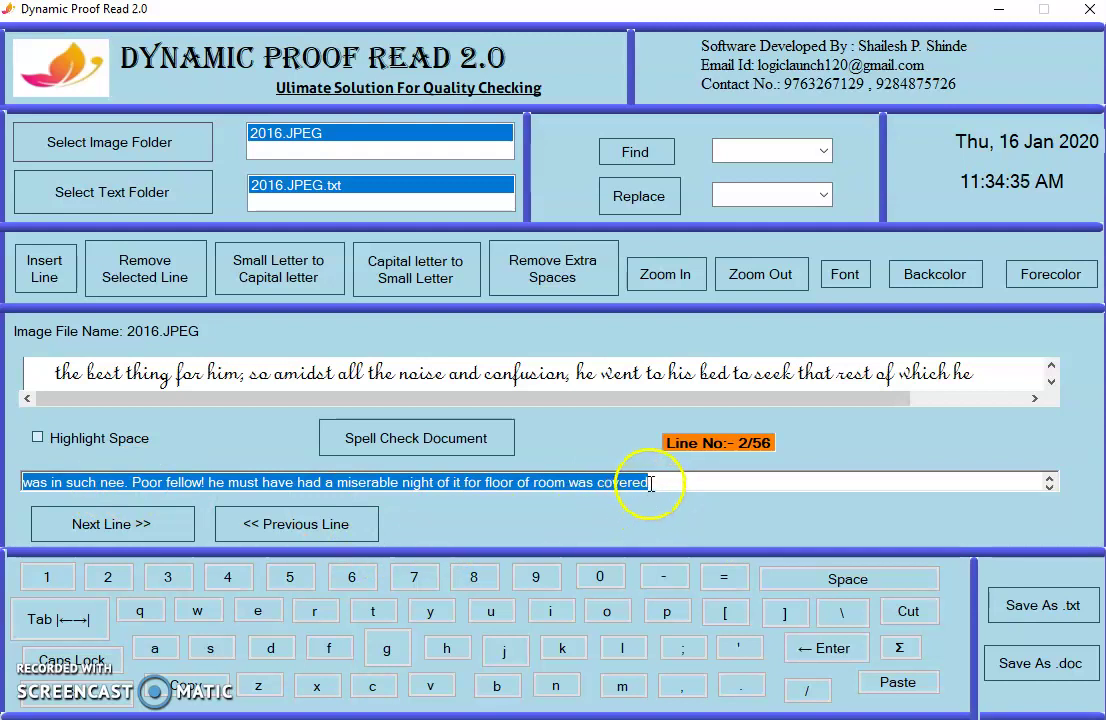
left_click(274, 530)
Step: Insert an empty line after the first text line and advance to the line following it
left_click(648, 484)
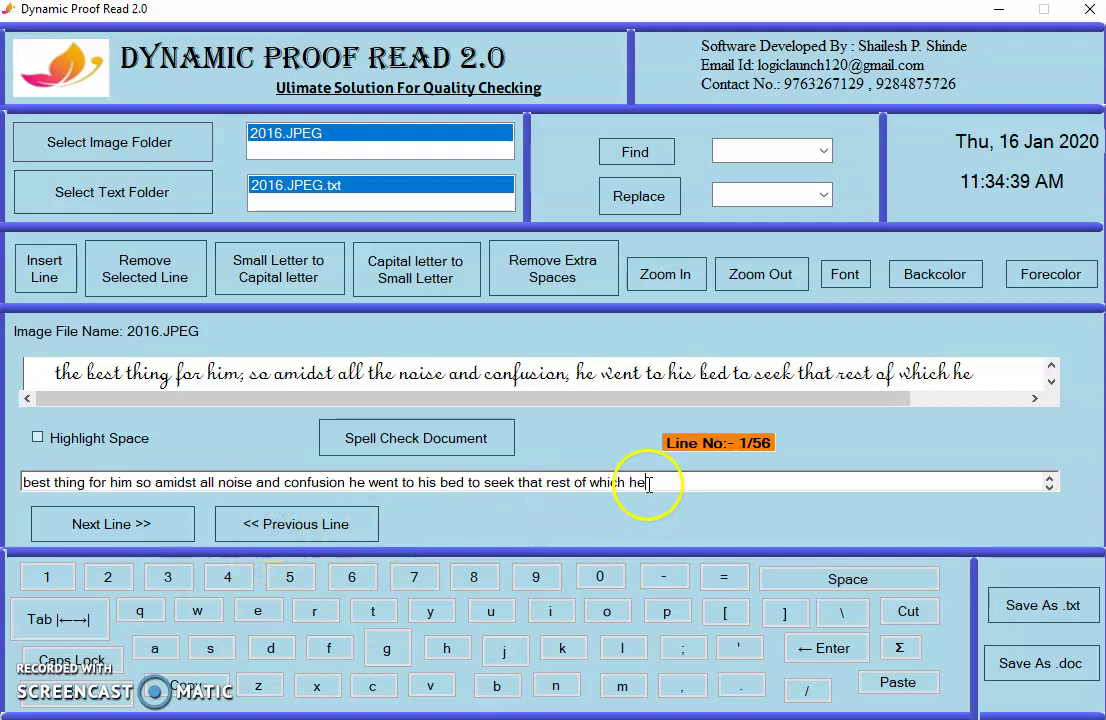
left_click(60, 283)
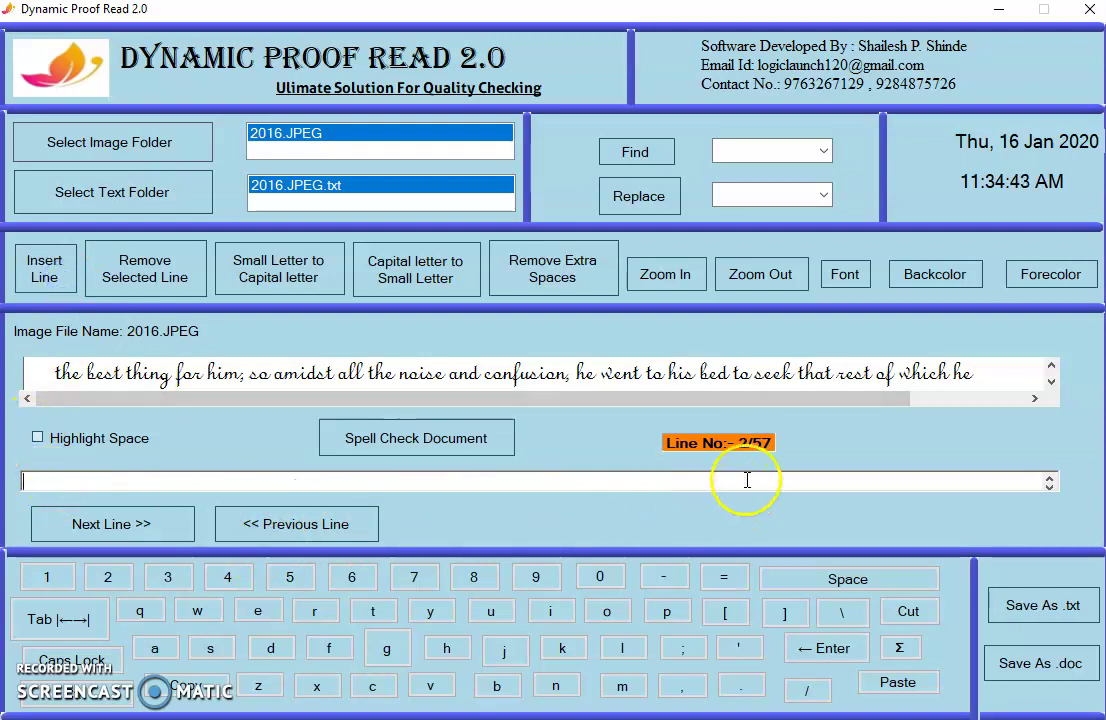
left_click(163, 527)
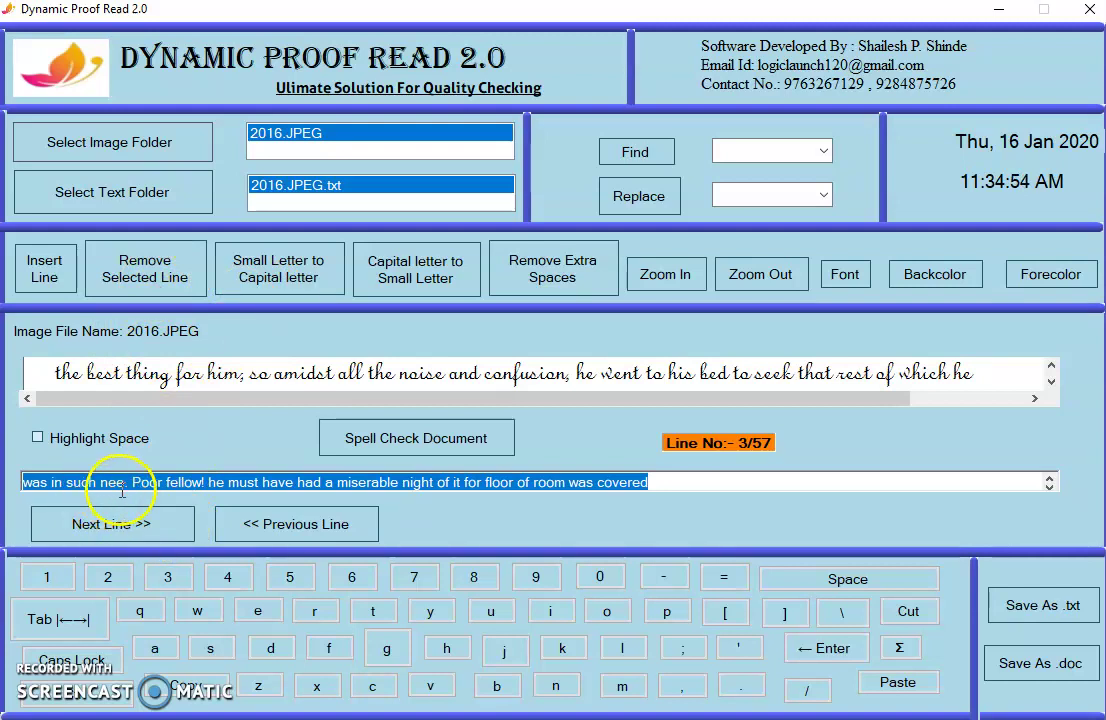
Step: Return to the line starting "was in such nee", remove it with Remove Selected Line, and check the line following the first
left_click(166, 526)
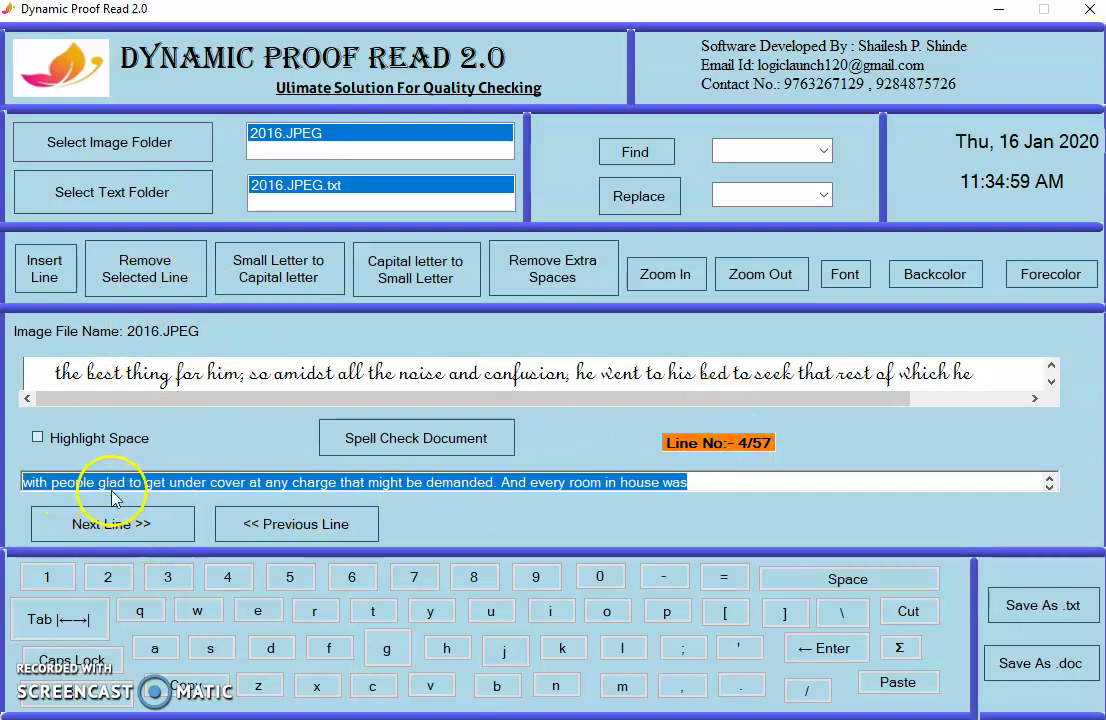
left_click(291, 525)
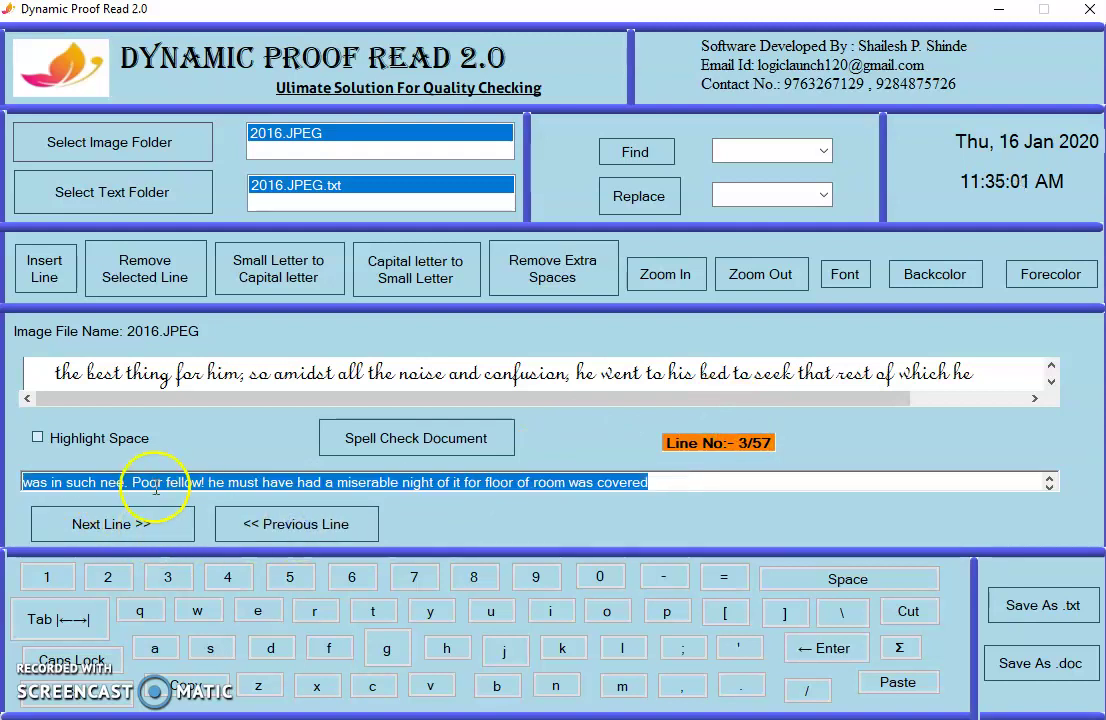
left_click(145, 270)
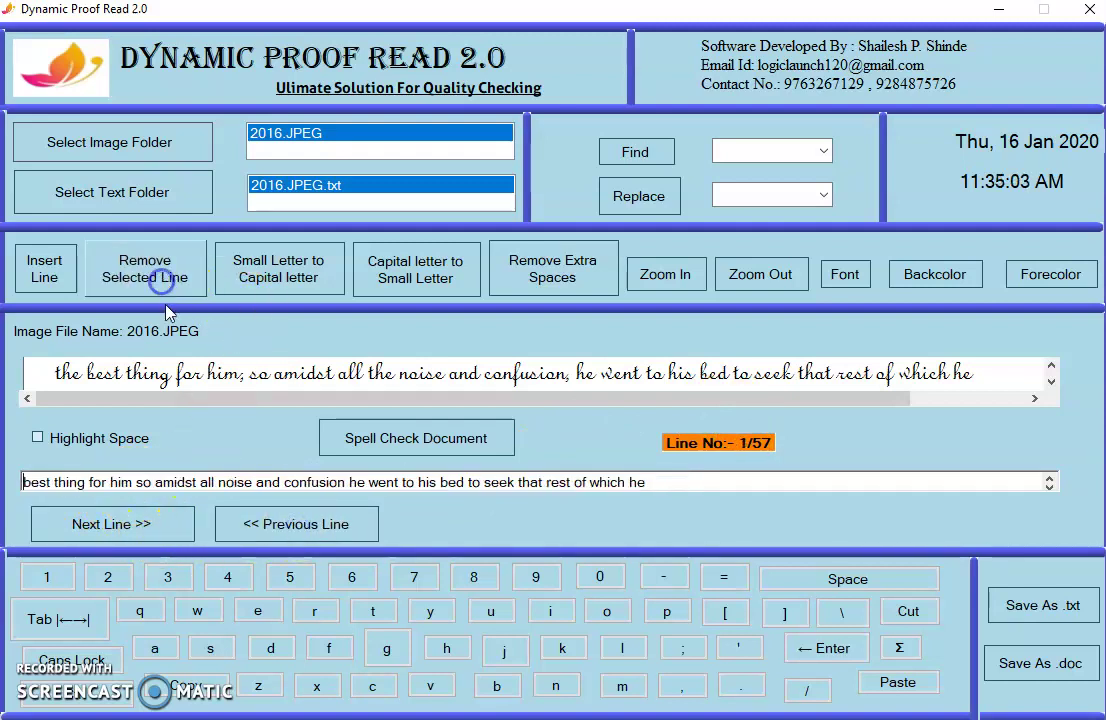
left_click(178, 533)
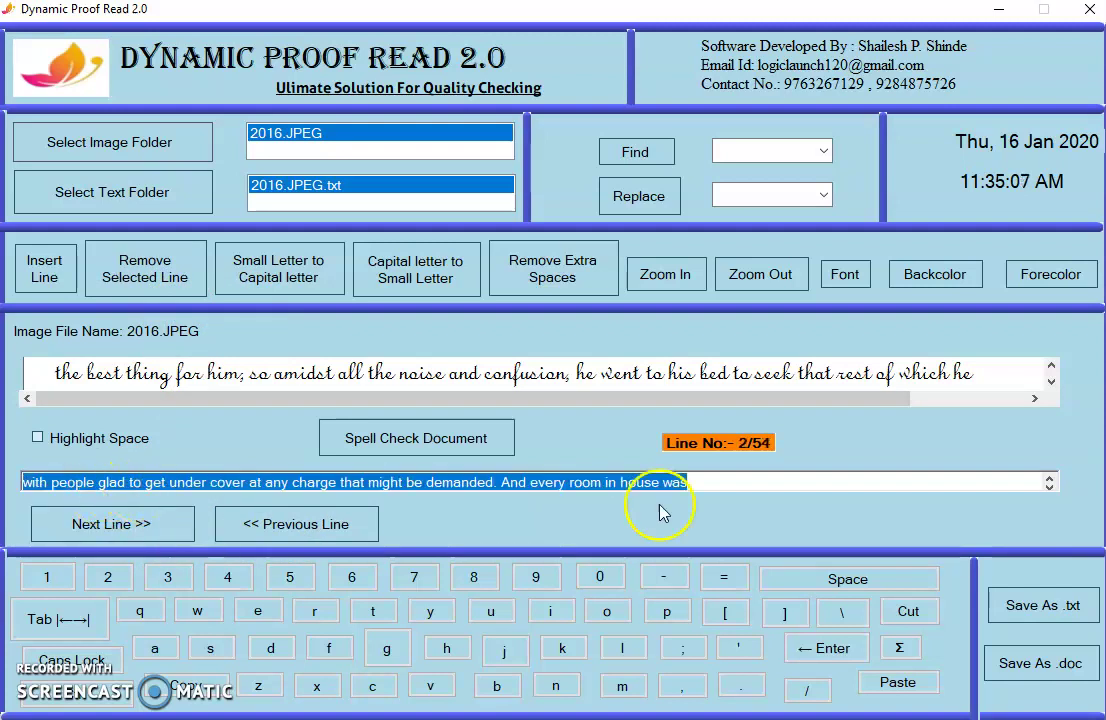
Step: Convert the text to capital letters and back to small letters
left_click(278, 266)
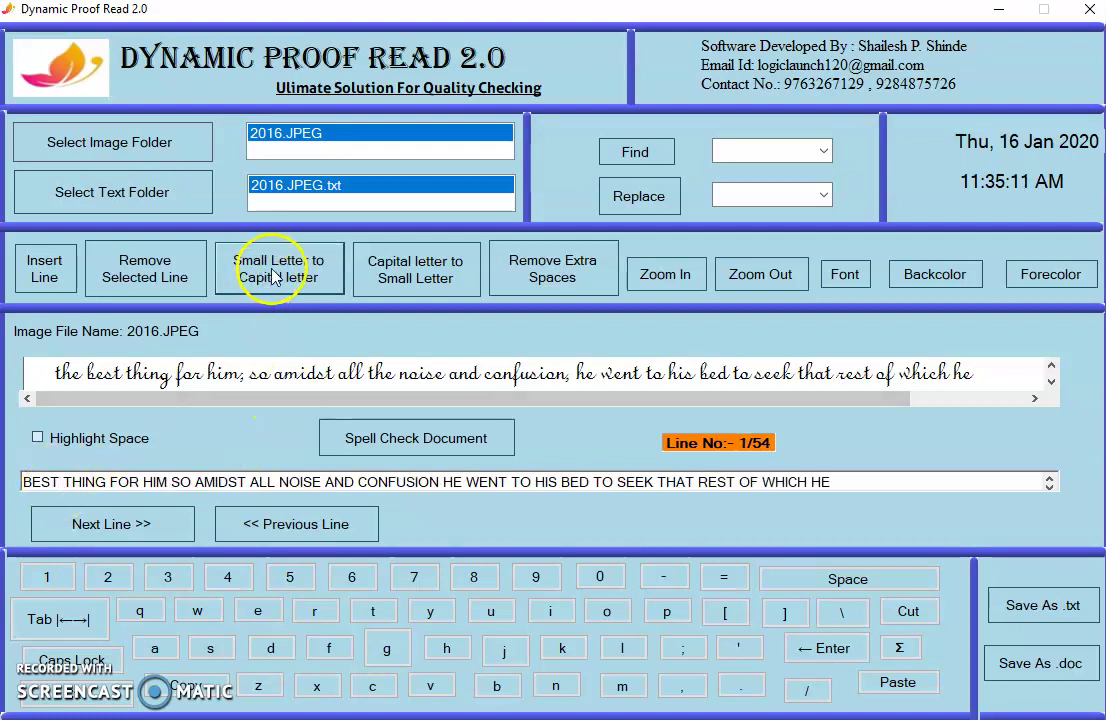
left_click(418, 270)
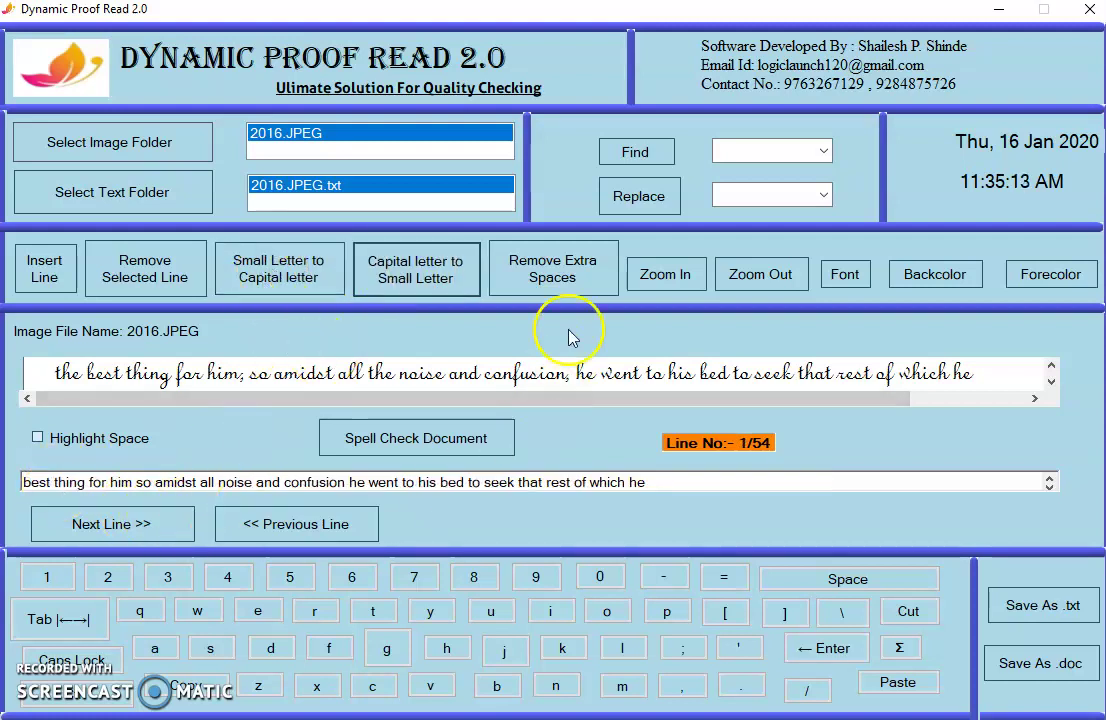
Step: Add extra spaces before "him", "went" and "confusion" in the first line, and clean them up with Remove Extra Spaces
left_click(116, 482)
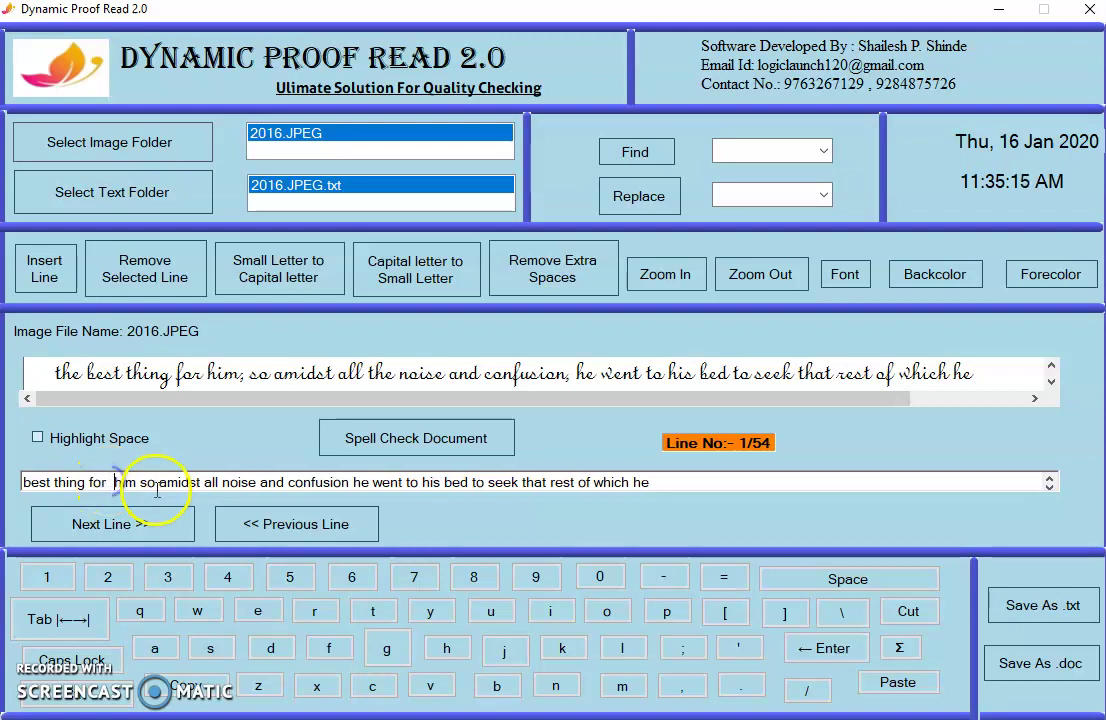
left_click(392, 482)
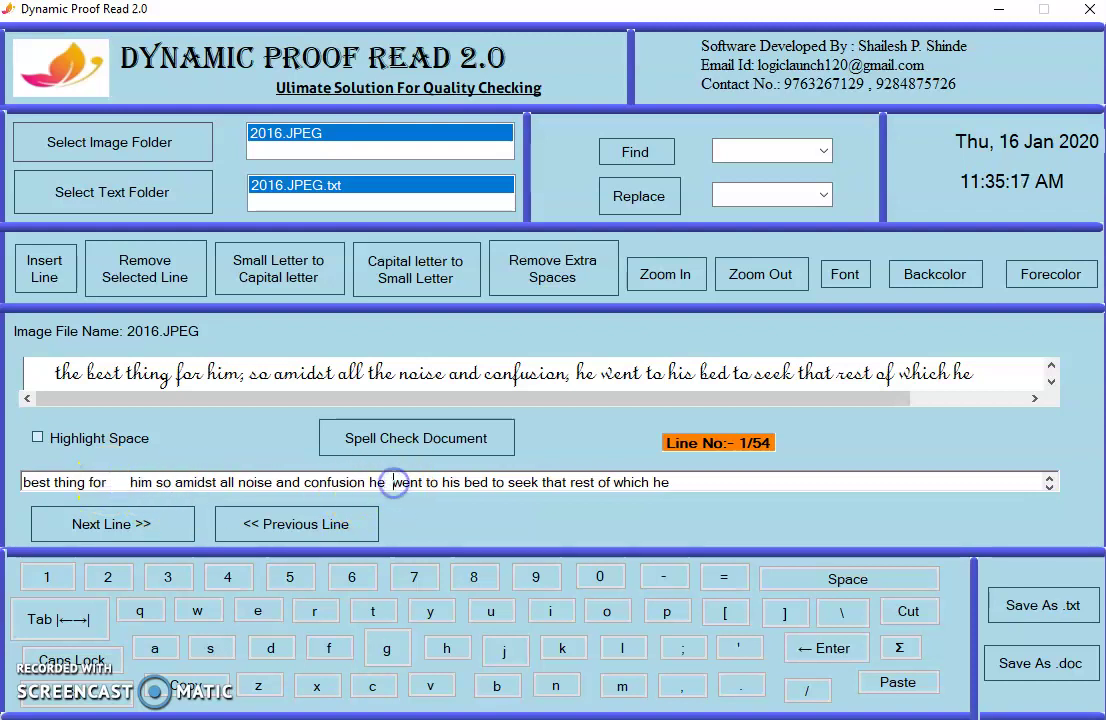
left_click(303, 482)
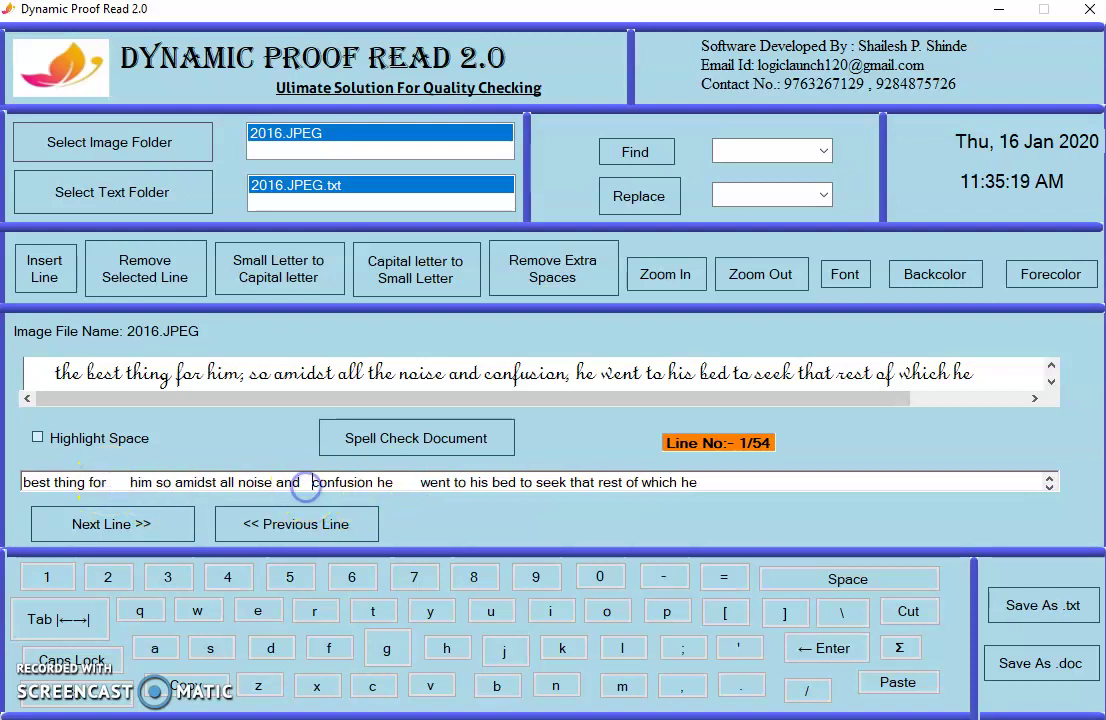
left_click(558, 268)
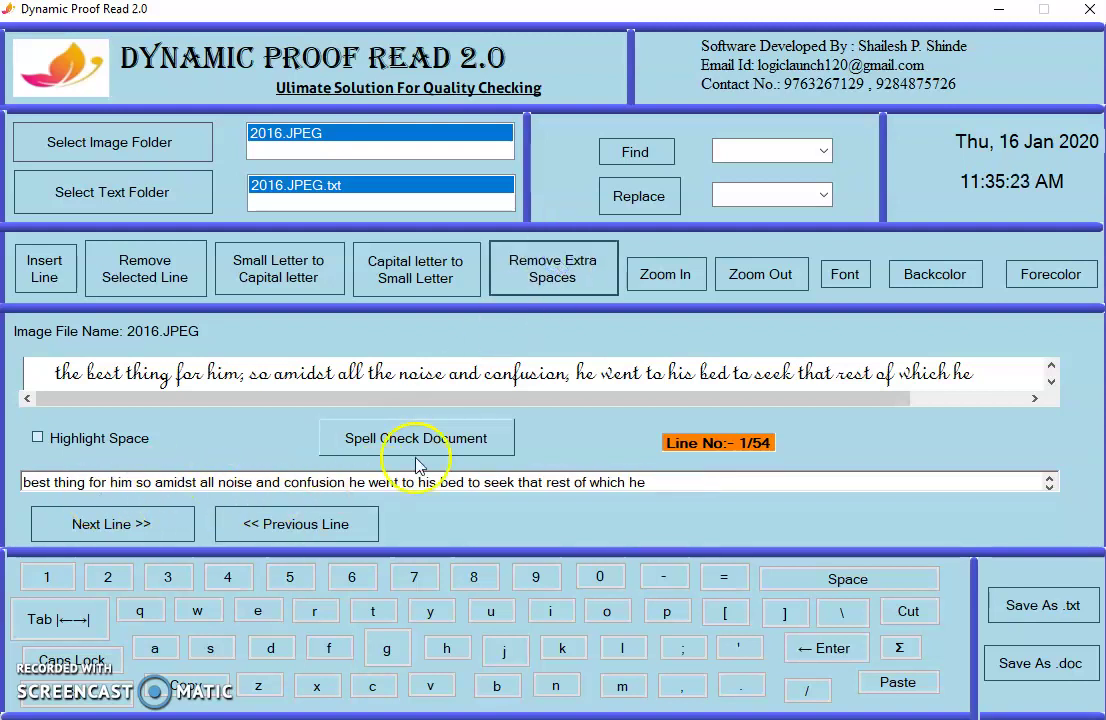
Step: Zoom the scanned image in and back out
left_click(656, 283)
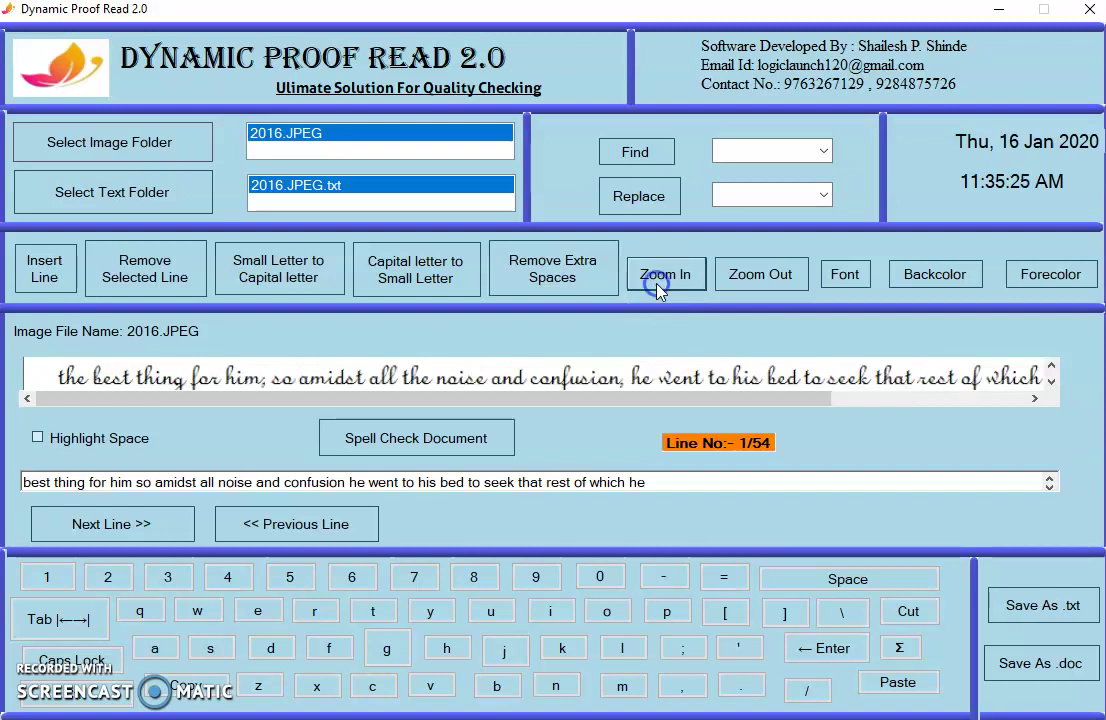
left_click(752, 278)
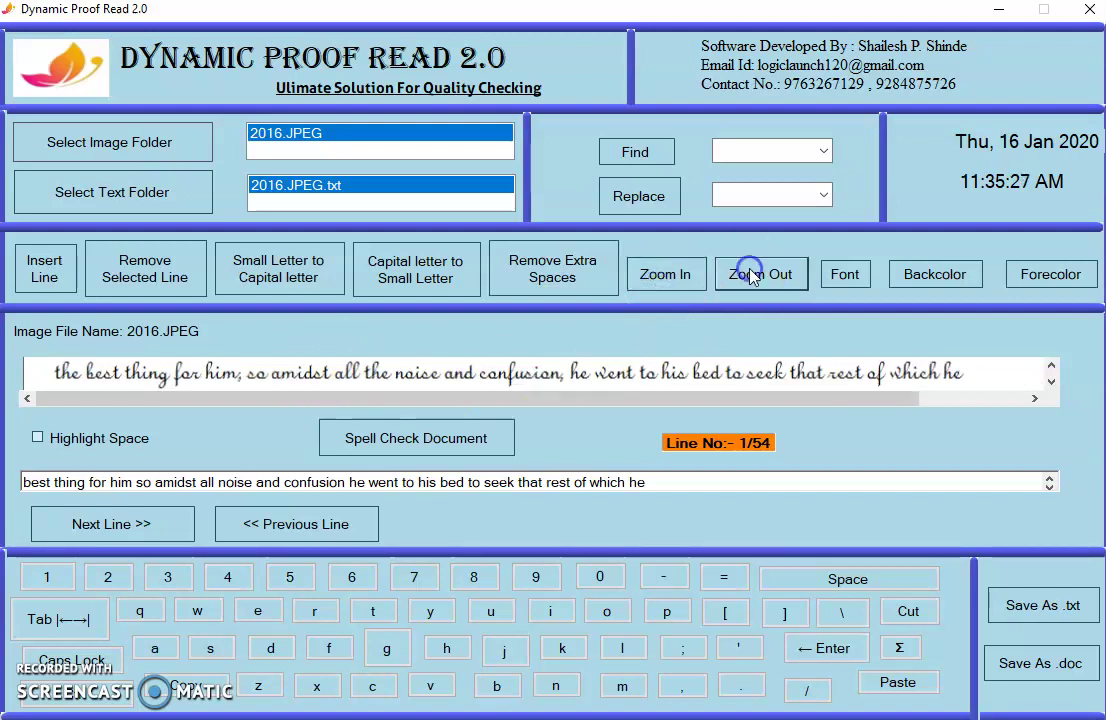
Step: Change the text line's font to Microsoft Tai Le
left_click(817, 284)
left_click(845, 275)
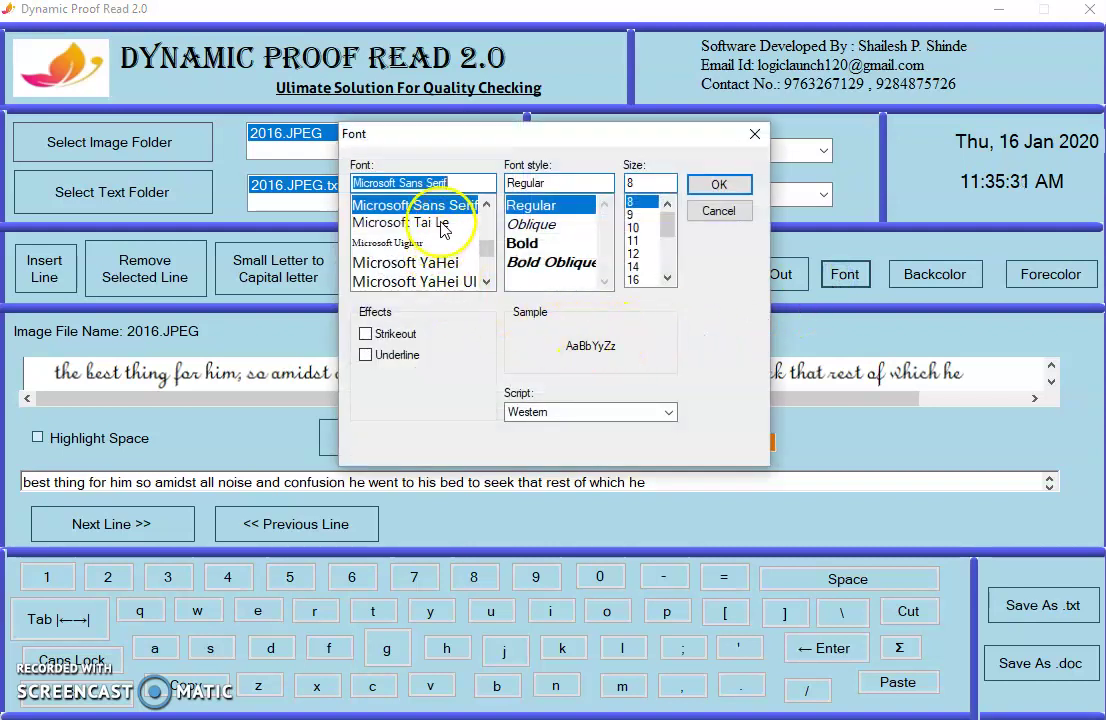
left_click(398, 223)
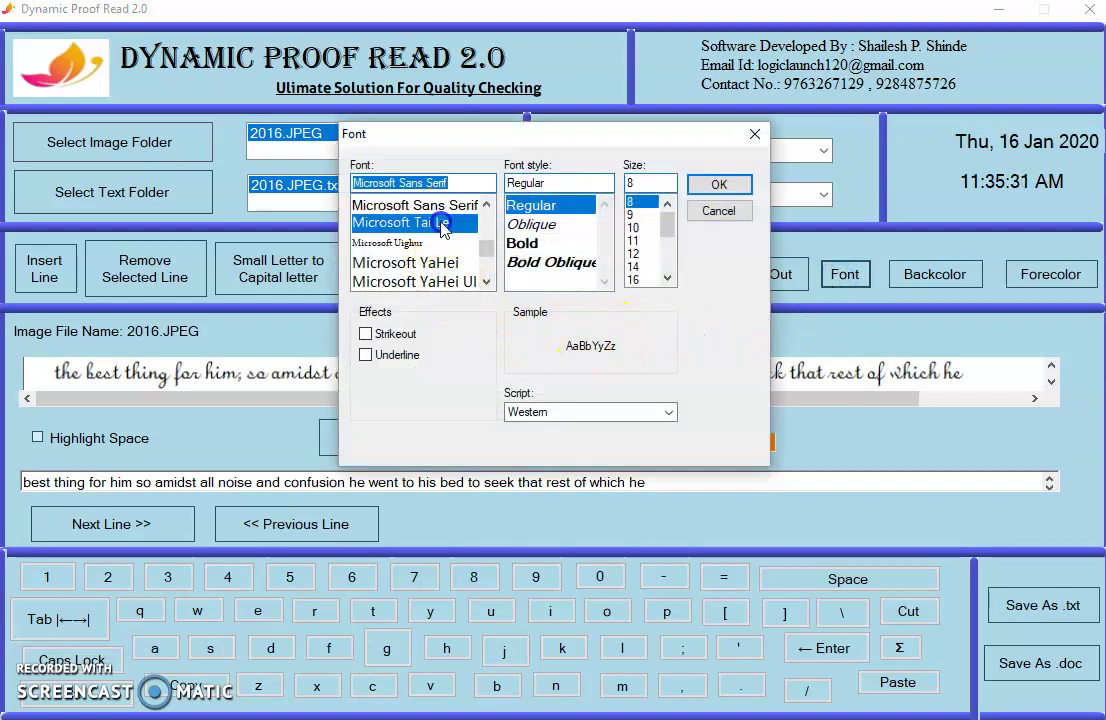
left_click(712, 188)
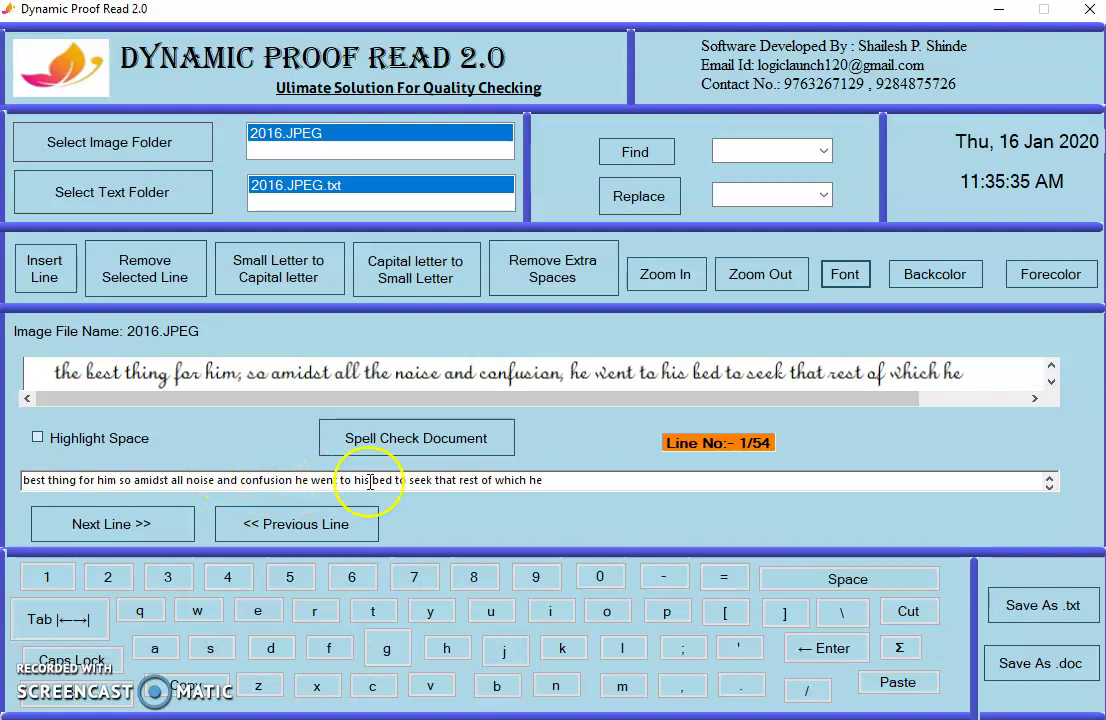
Step: Set the text line's font to Microsoft Sans Serif, size 10
left_click(830, 280)
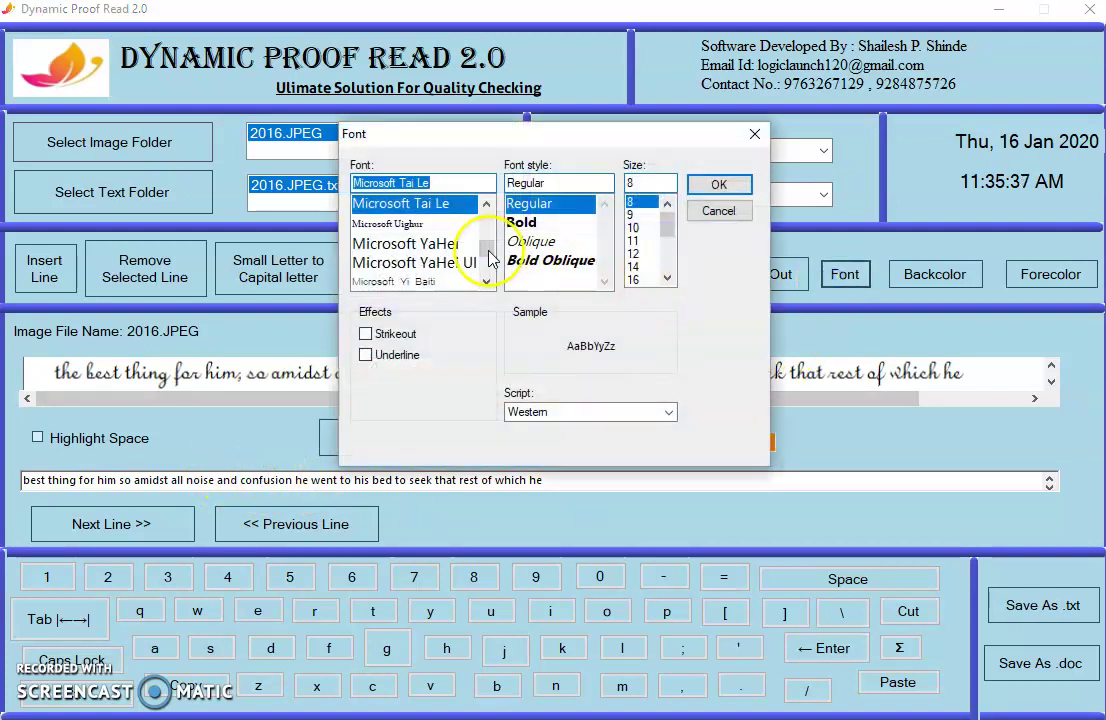
left_click(488, 205)
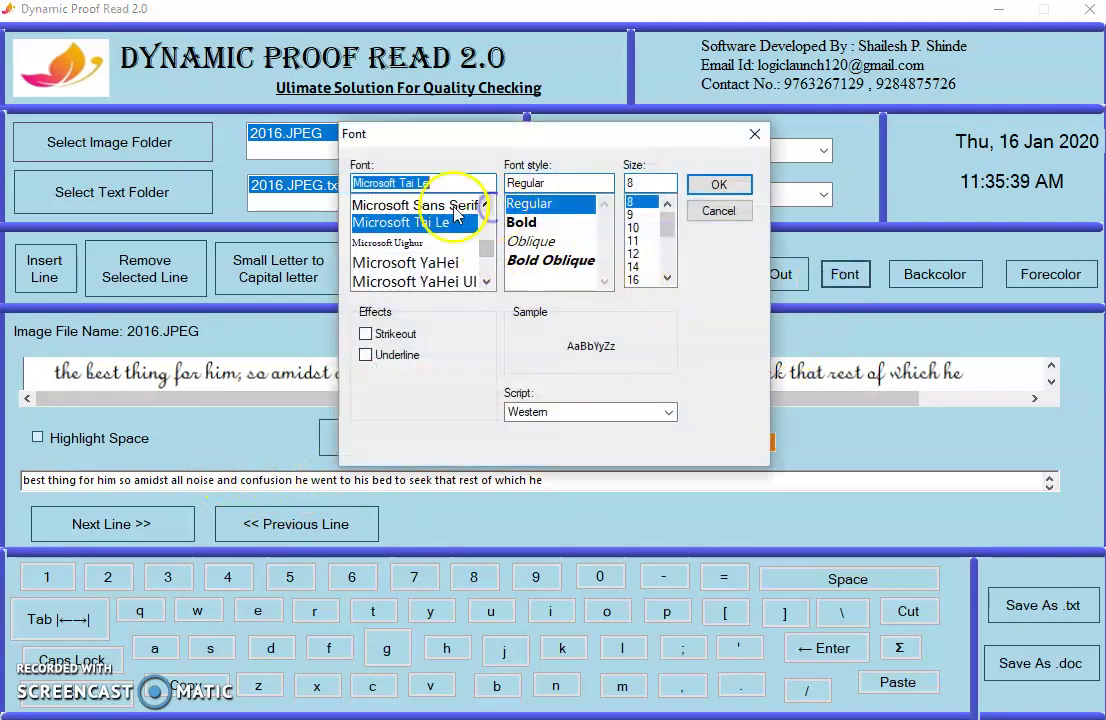
left_click(405, 204)
left_click(634, 228)
left_click(722, 186)
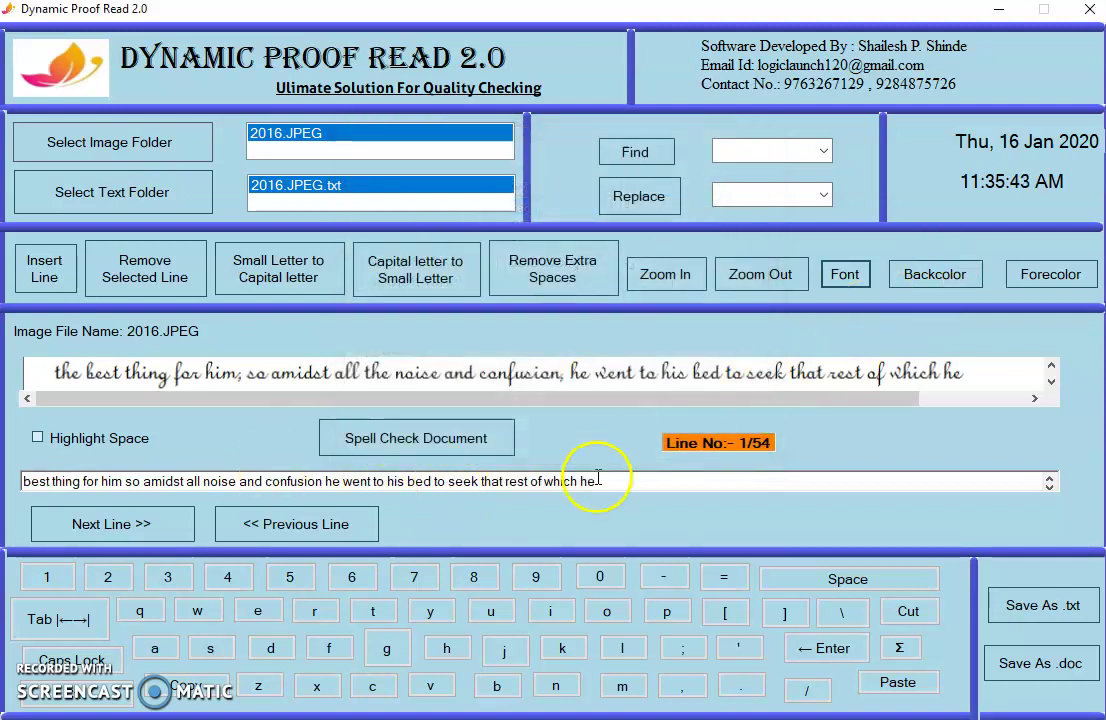
Step: Set the text line's background color to orange from the basic colors
left_click(921, 280)
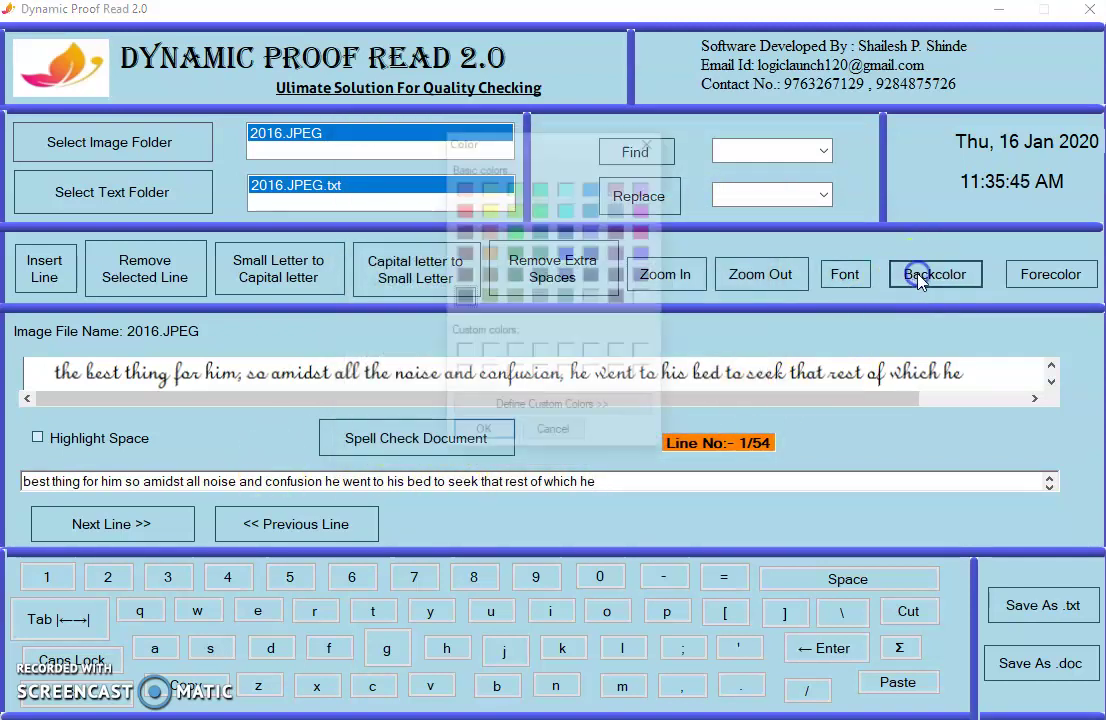
left_click(488, 232)
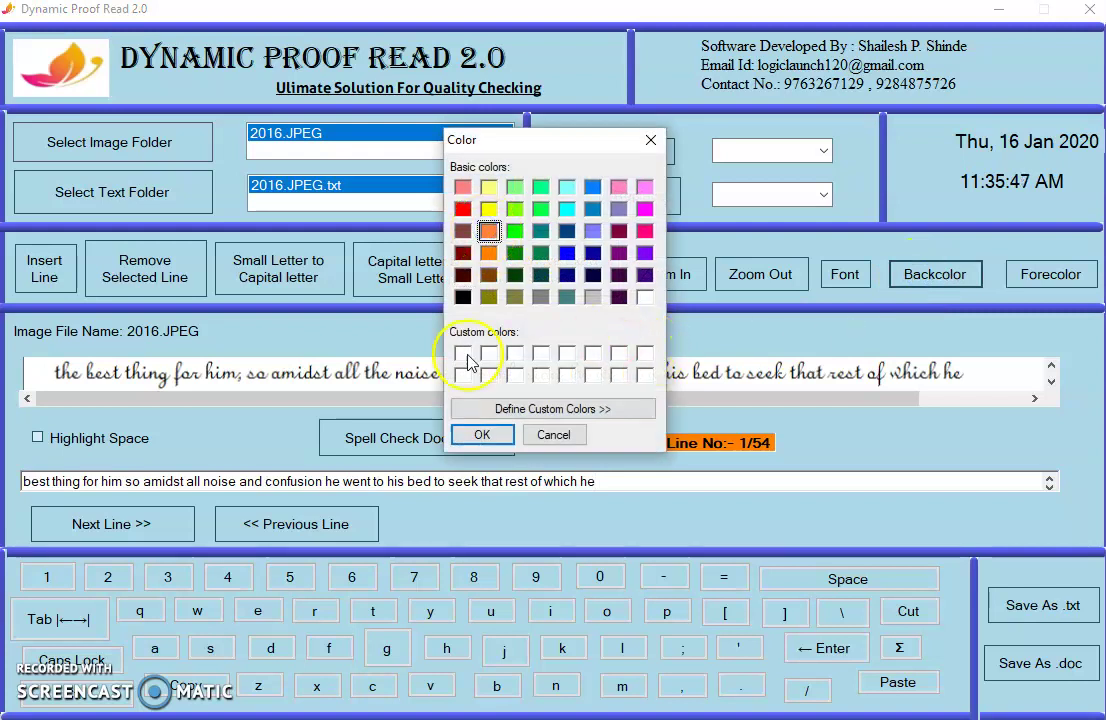
left_click(482, 434)
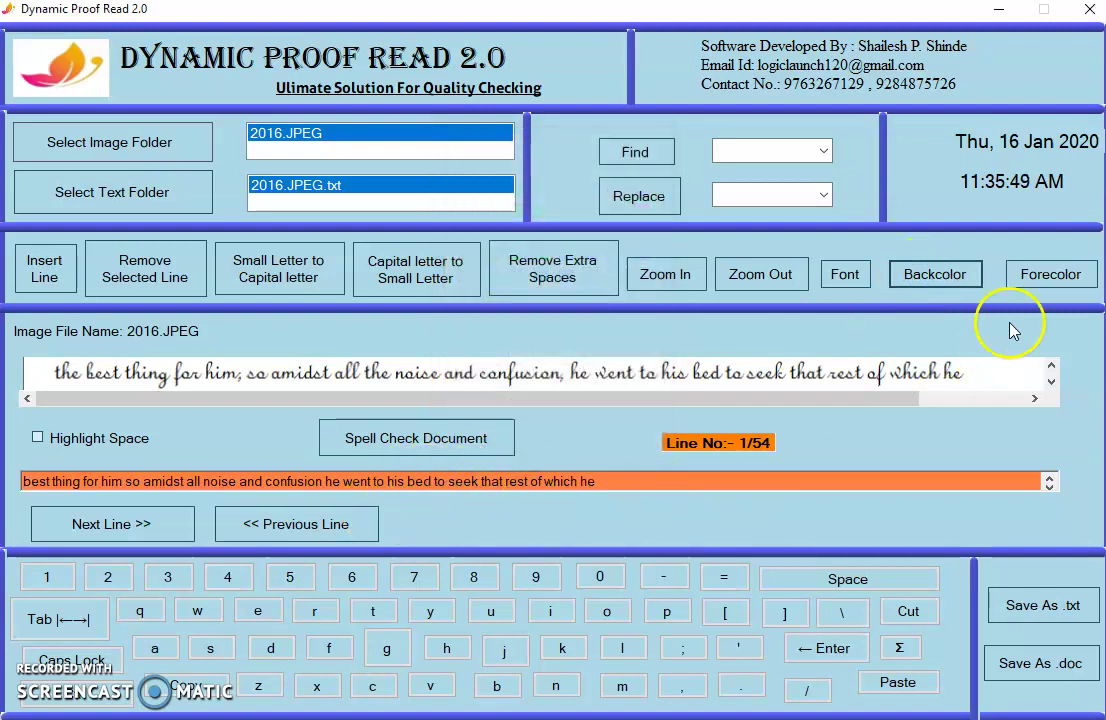
Step: Set the text line's foreground color to red from the basic colors
left_click(1045, 276)
left_click(462, 208)
left_click(482, 436)
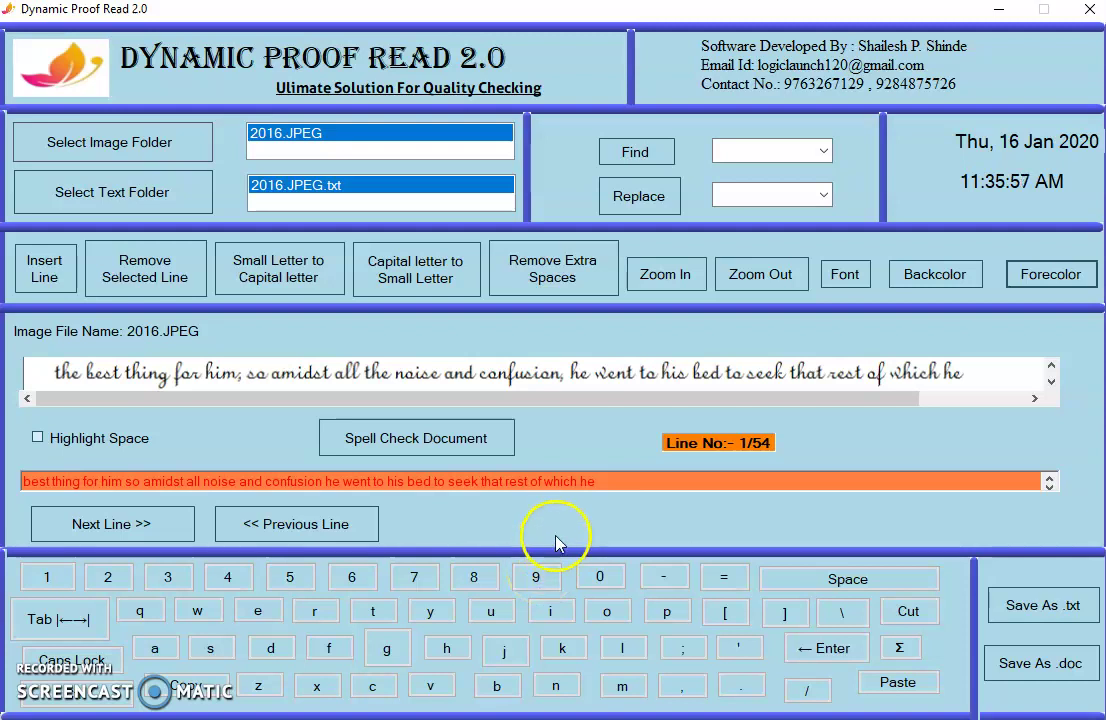
Step: Find the word "best" in the current text line
left_click(826, 151)
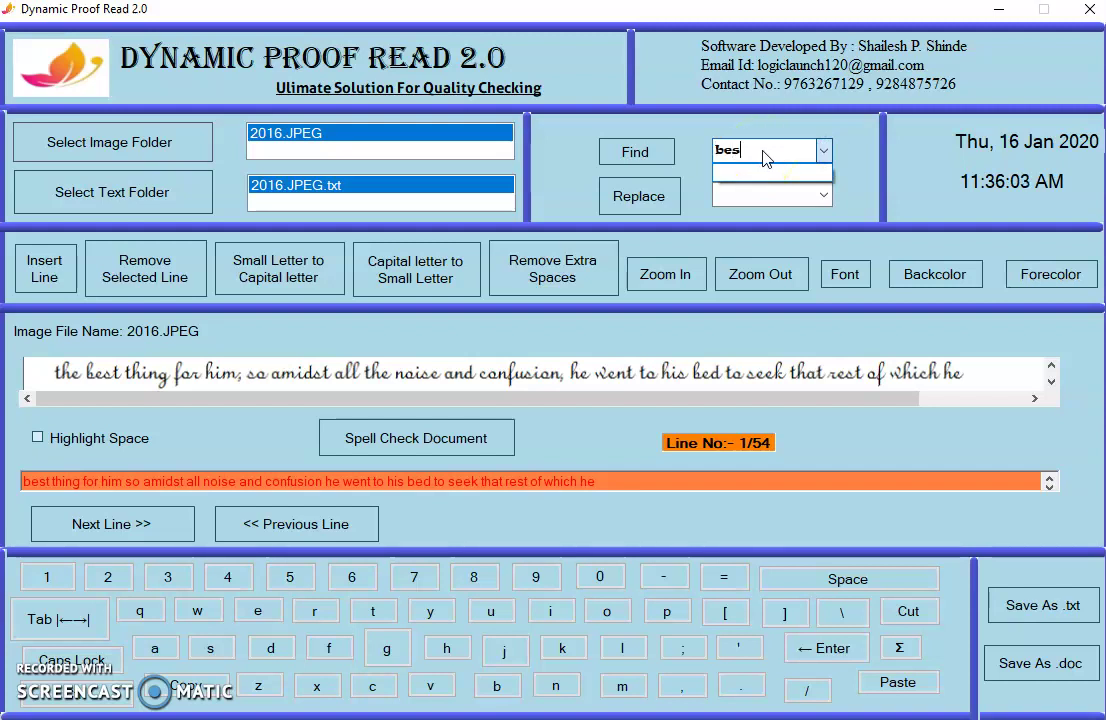
left_click(786, 161)
left_click(659, 157)
left_click(659, 157)
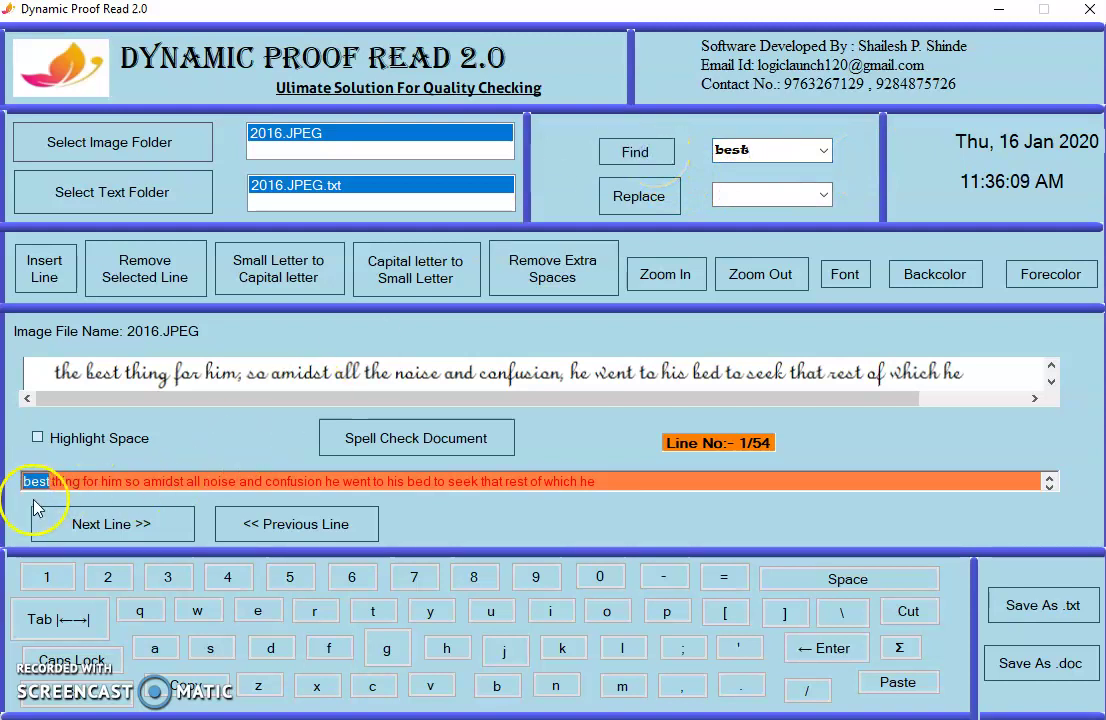
Step: Replace the found word "best" with "bestss" in the text line
left_click(822, 195)
left_click(731, 193)
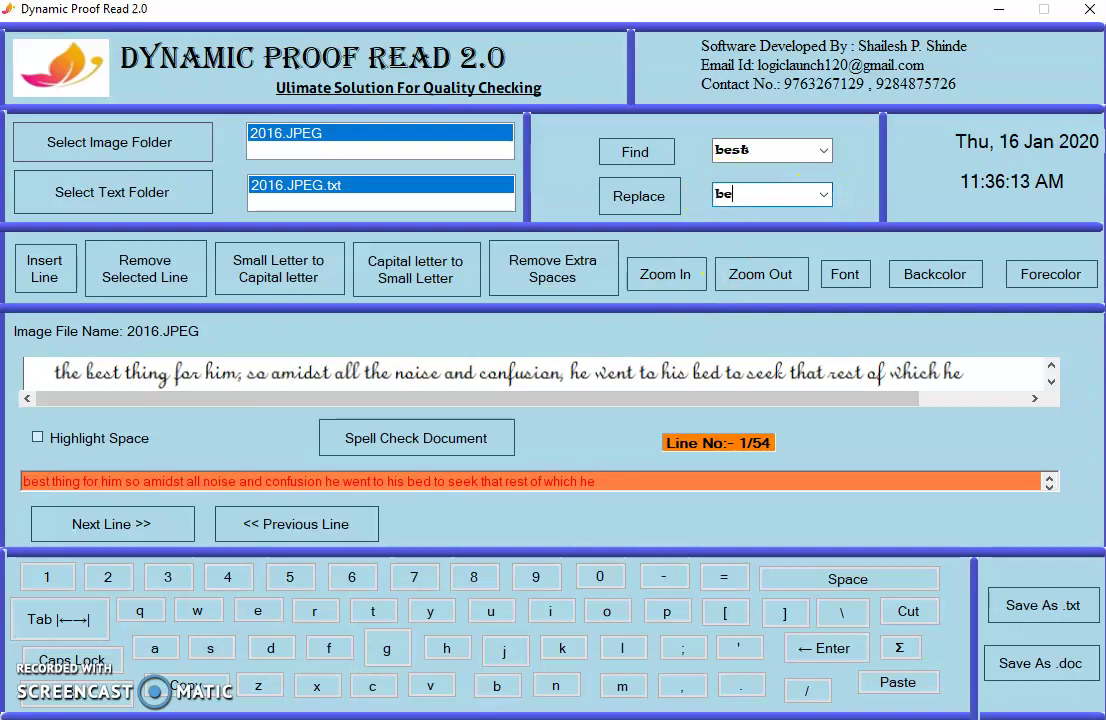
type("stss")
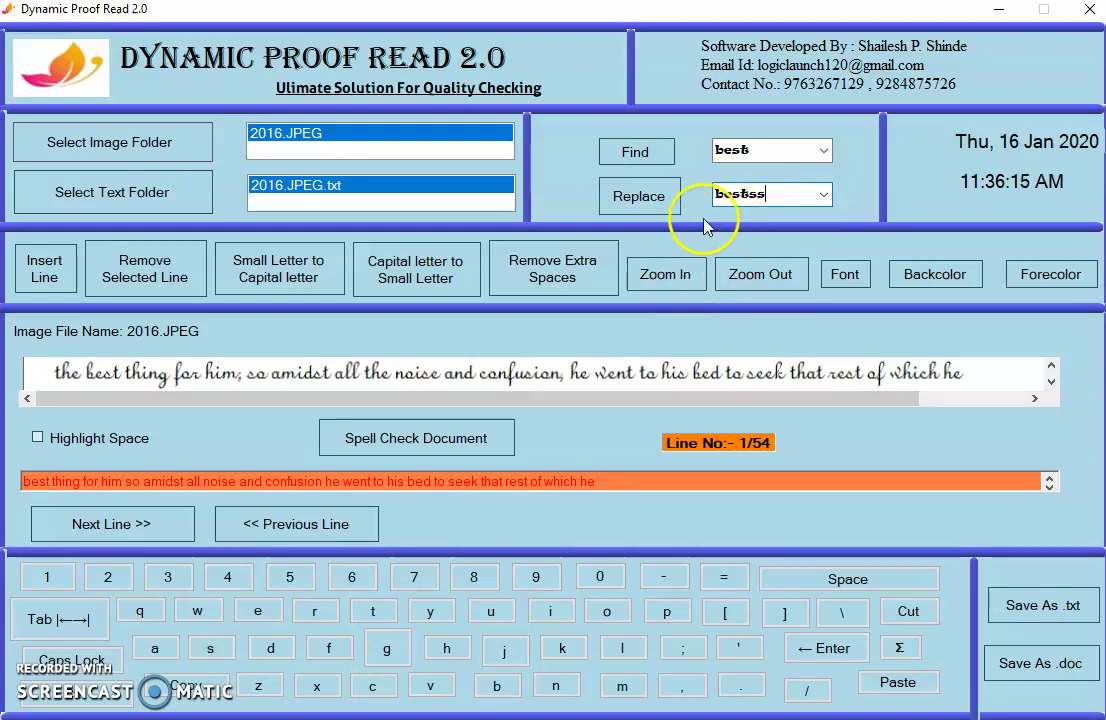
left_click(638, 200)
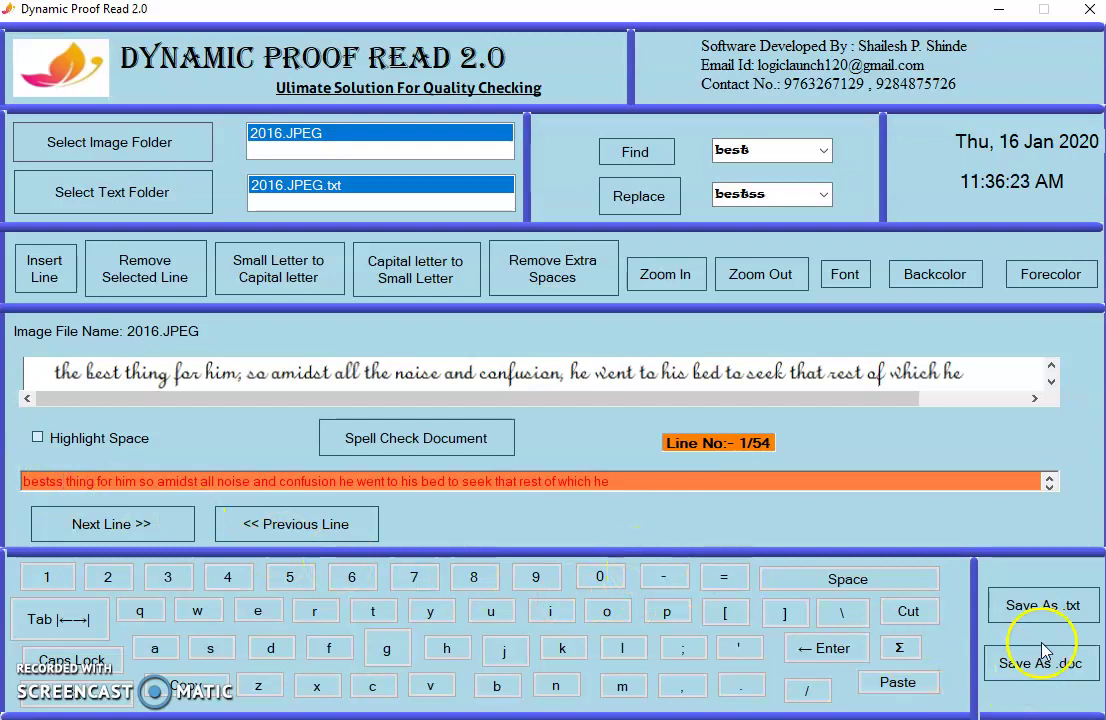
Step: Append "tyuuu" to the end of the text line with the on-screen keyboard
left_click(609, 481)
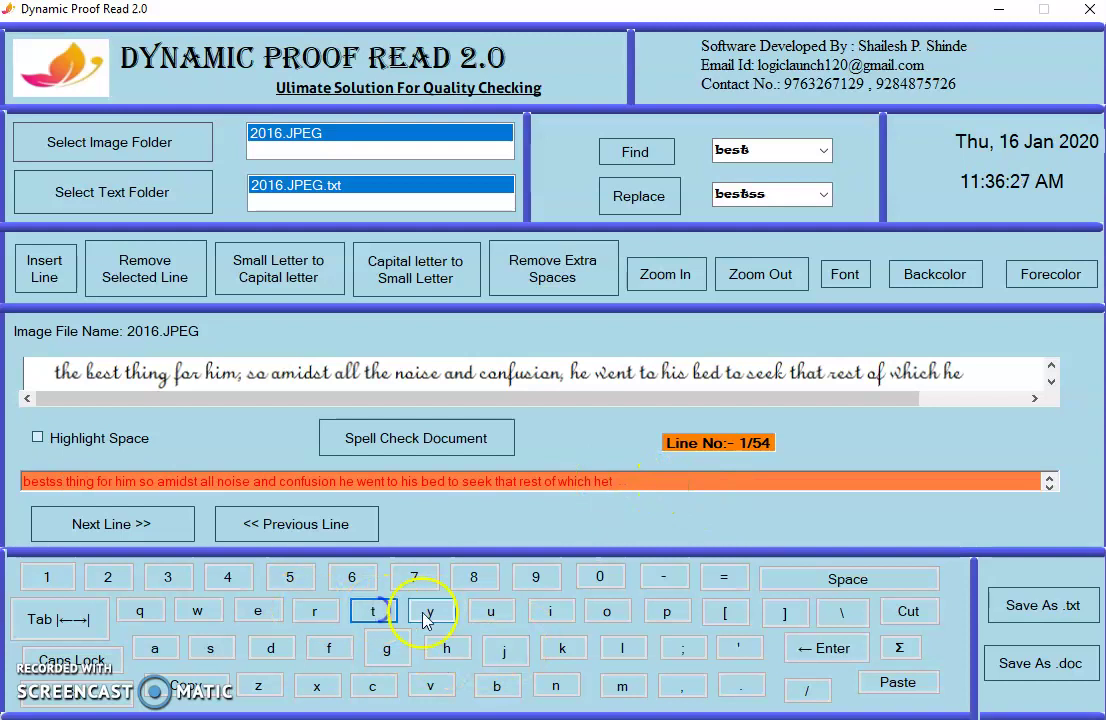
left_click(510, 620)
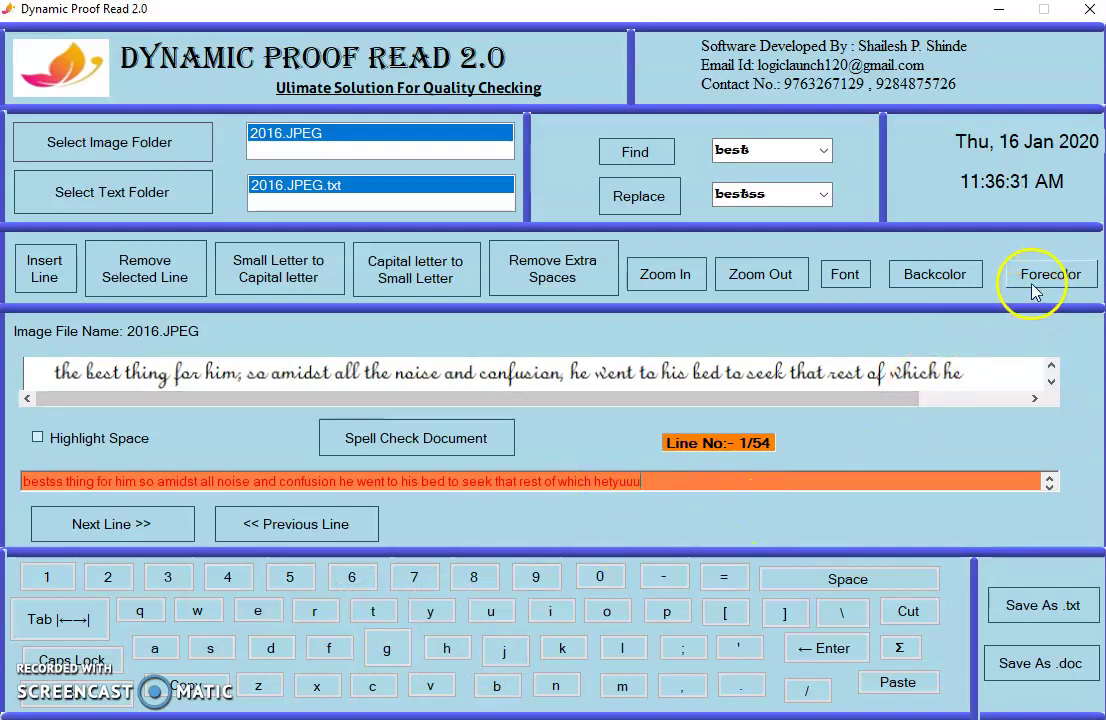
Step: Set the text line's background color to white from the basic colors
left_click(955, 274)
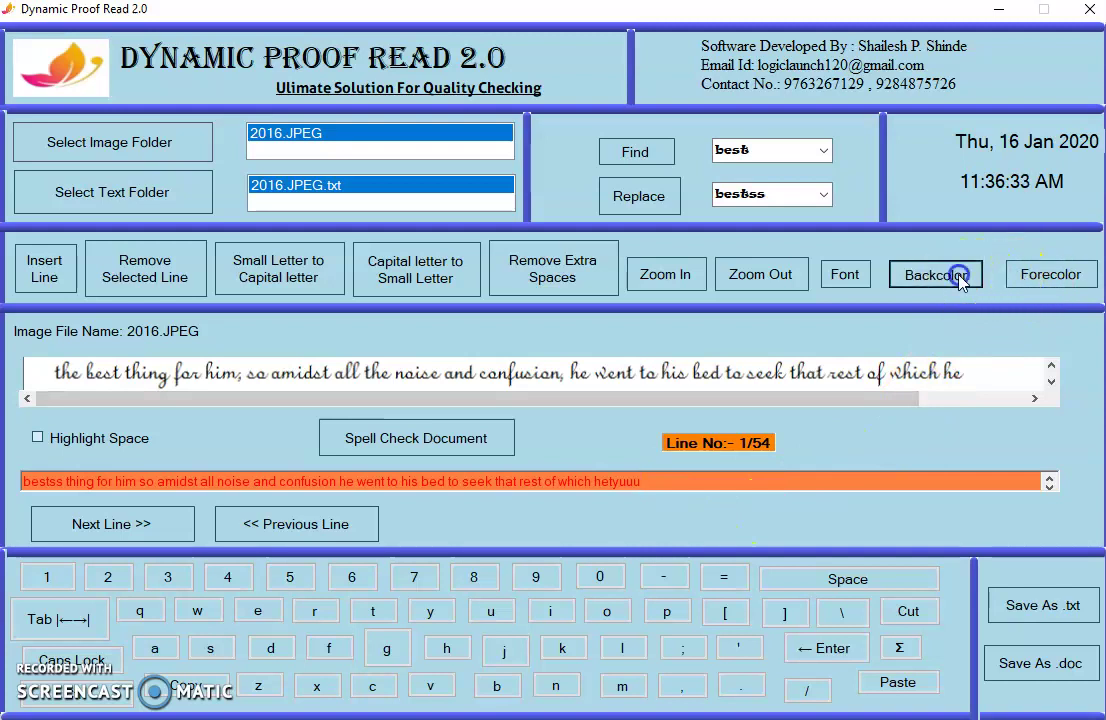
left_click(644, 297)
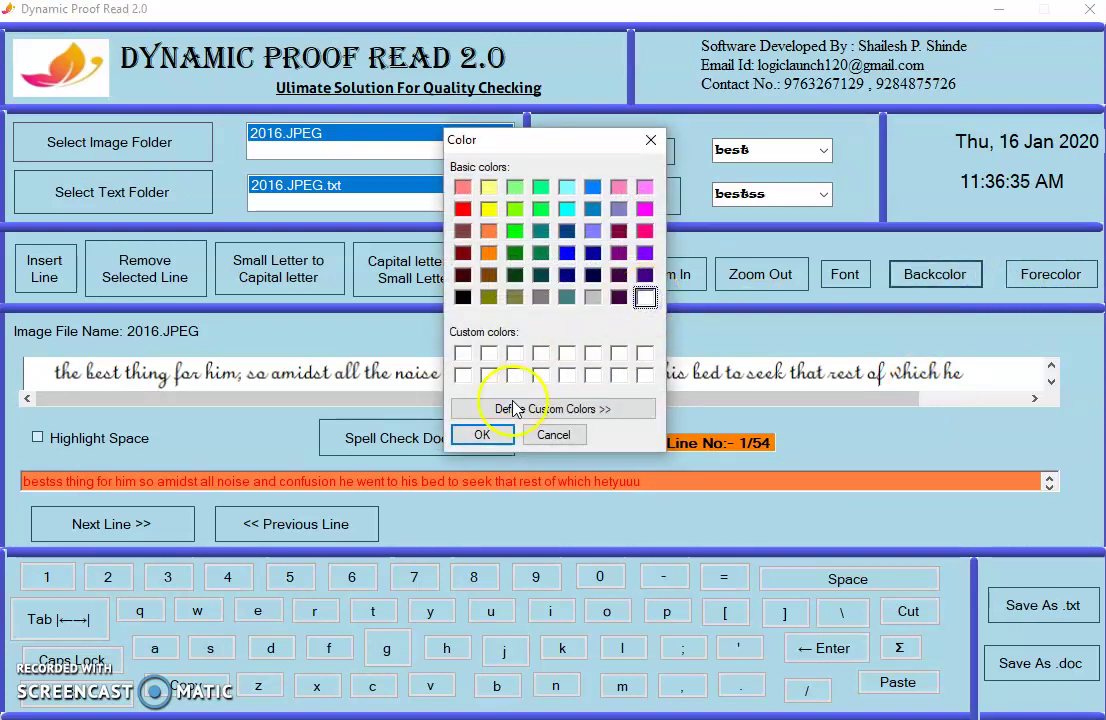
left_click(499, 439)
Step: Append "ijhgde90 piu" to the end of the text line with the on-screen keyboard
left_click(650, 481)
left_click(552, 614)
left_click(504, 650)
left_click(446, 648)
left_click(388, 652)
left_click(271, 648)
left_click(257, 611)
left_click(598, 580)
left_click(884, 577)
left_click(665, 610)
left_click(556, 614)
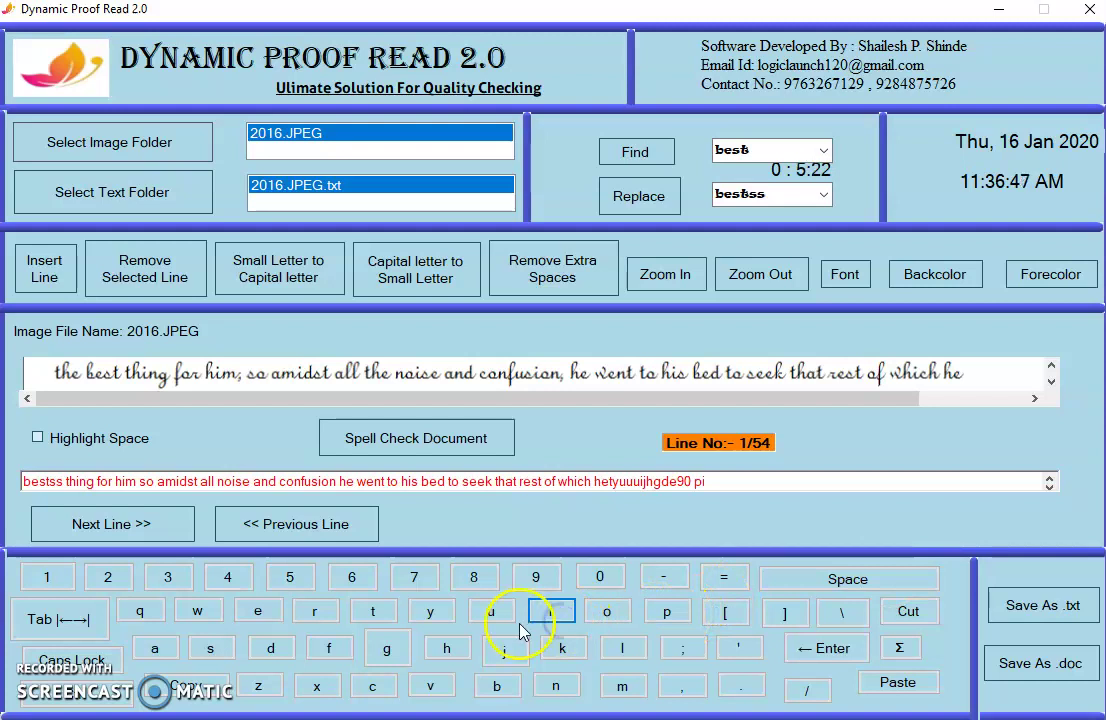
left_click(492, 616)
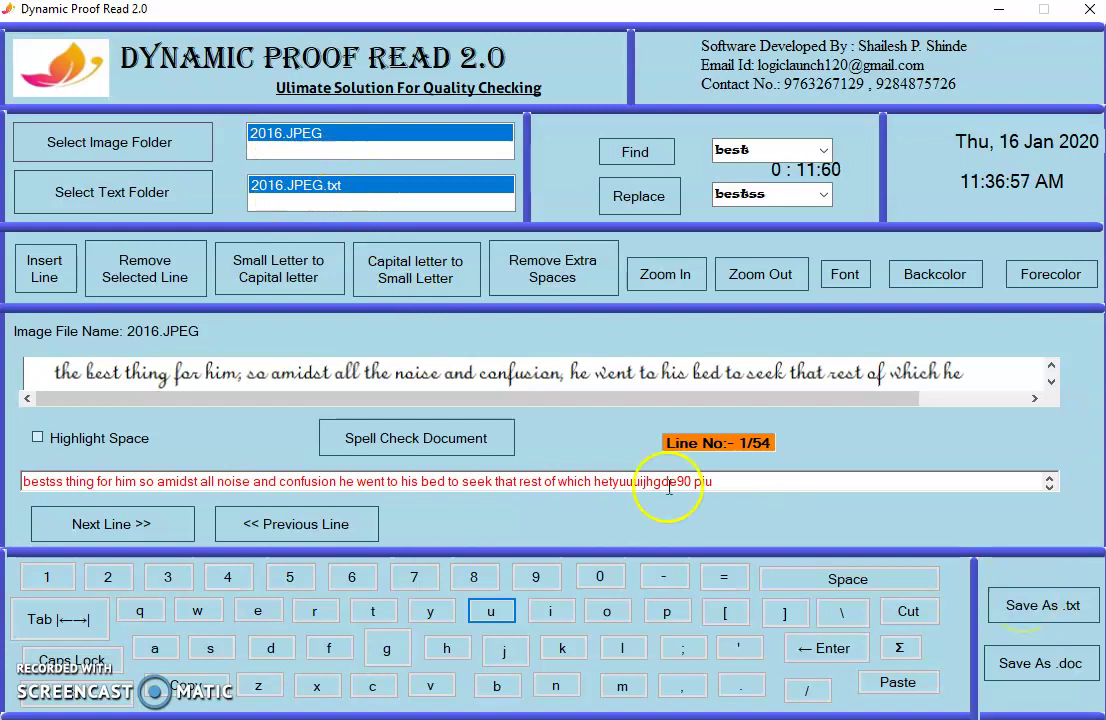
Step: Save the edited text as abc.txt in the demo folder on the Desktop
left_click(1062, 621)
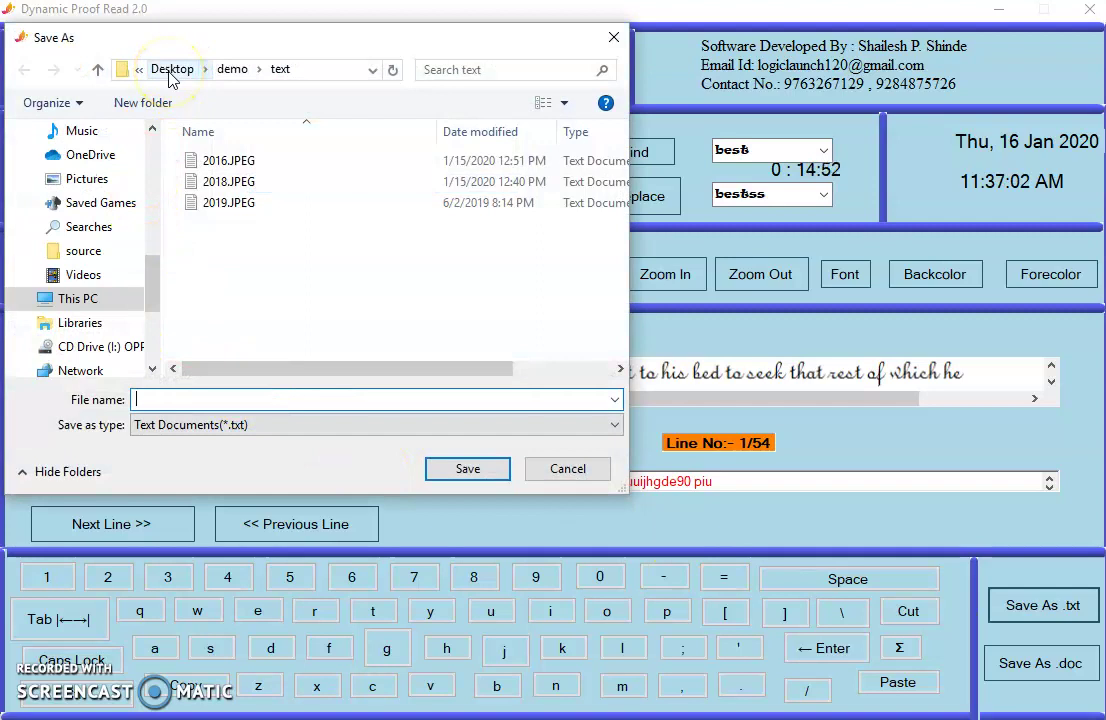
left_click(230, 72)
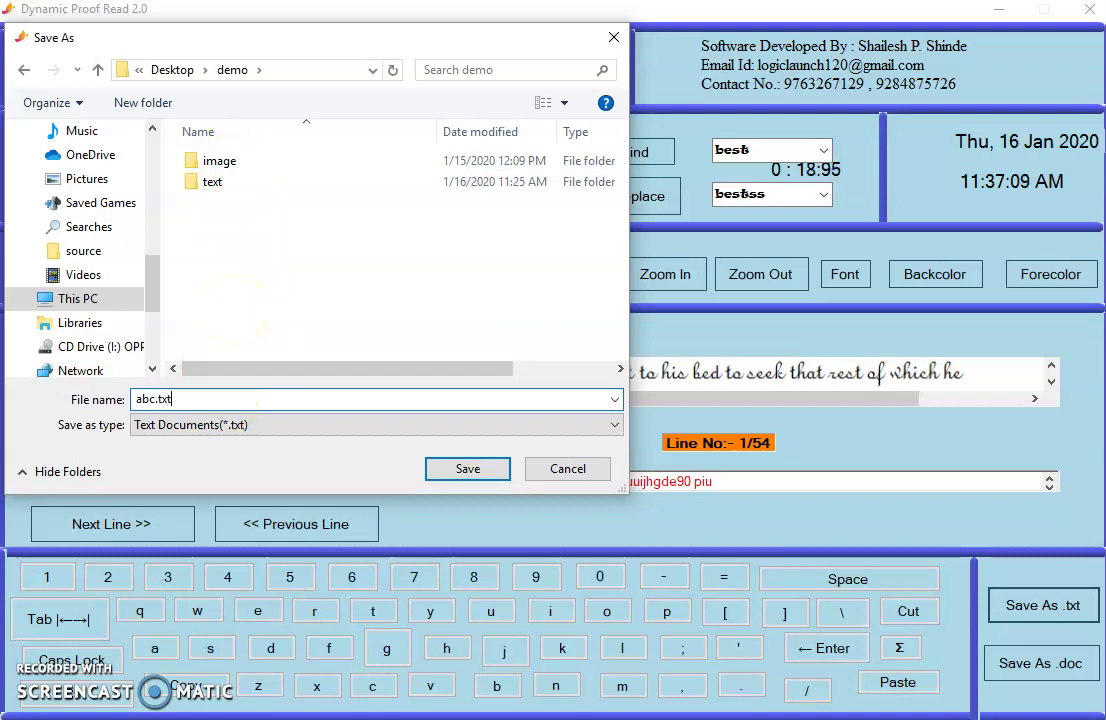
left_click(488, 470)
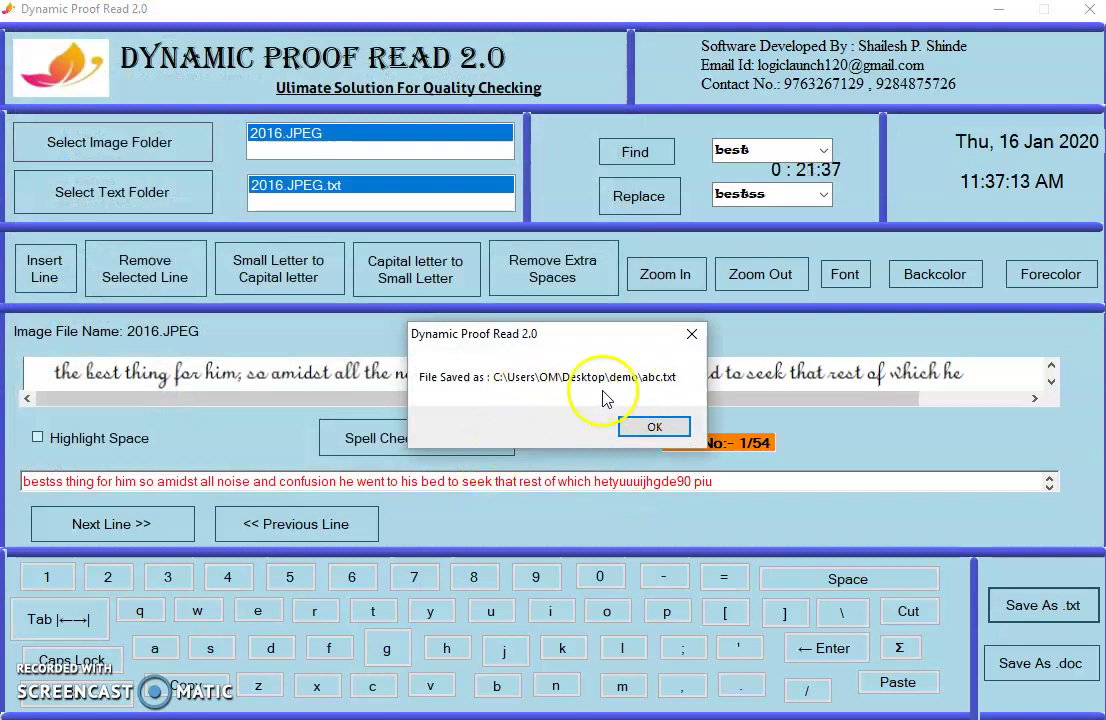
left_click(646, 430)
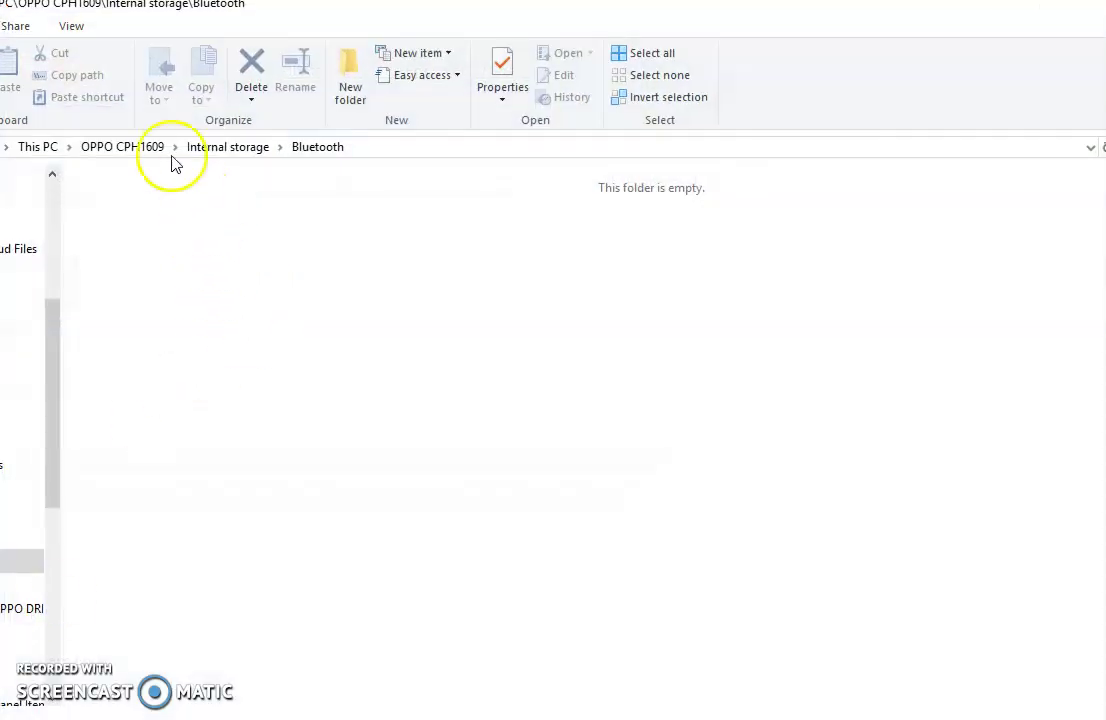
Step: Open the abc text document from the Desktop's demo folder in File Explorer, check its content and return to Dynamic Proof Read
left_click(20, 273)
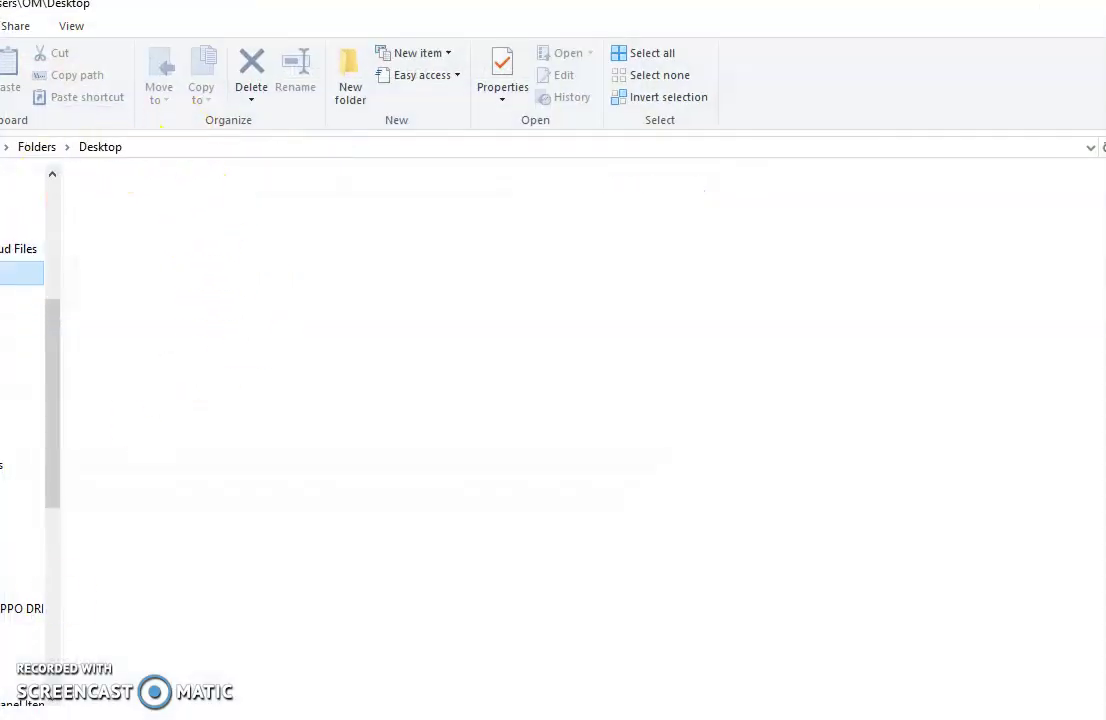
double_click(145, 229)
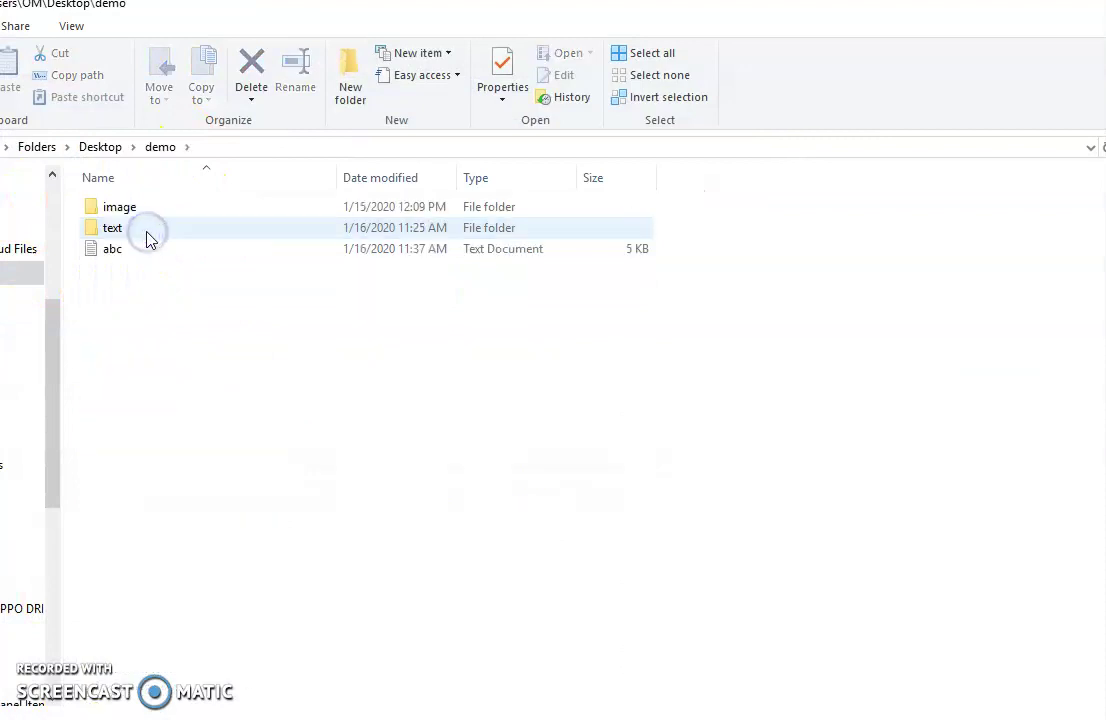
left_click(128, 256)
double_click(128, 256)
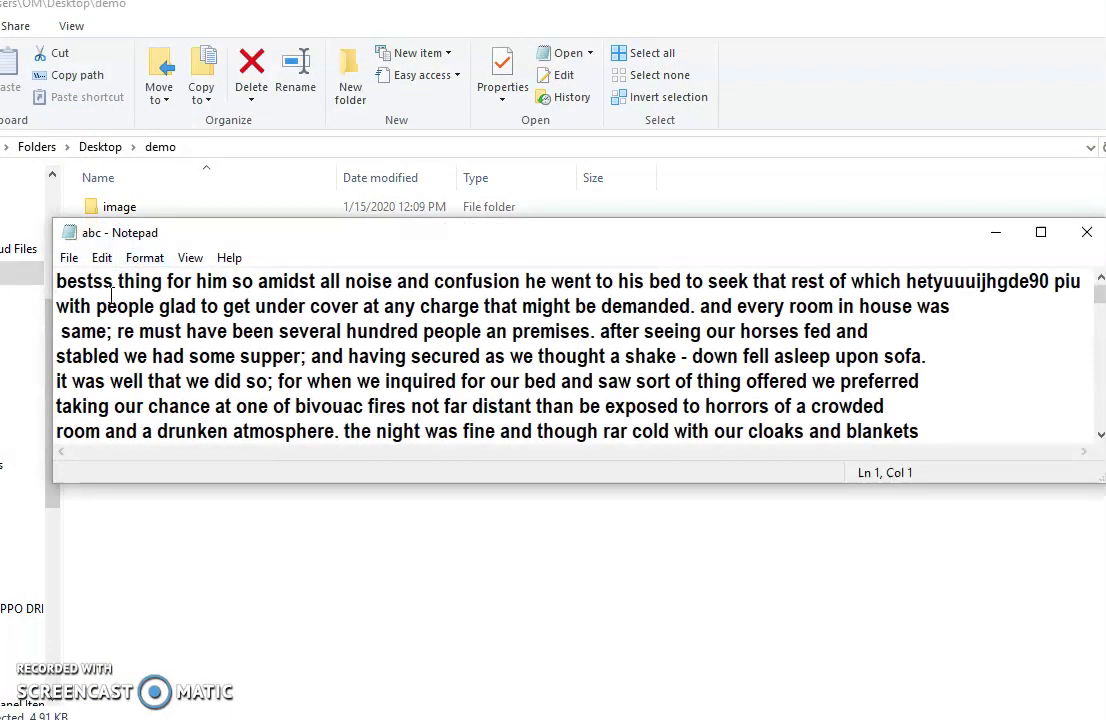
left_click(1088, 235)
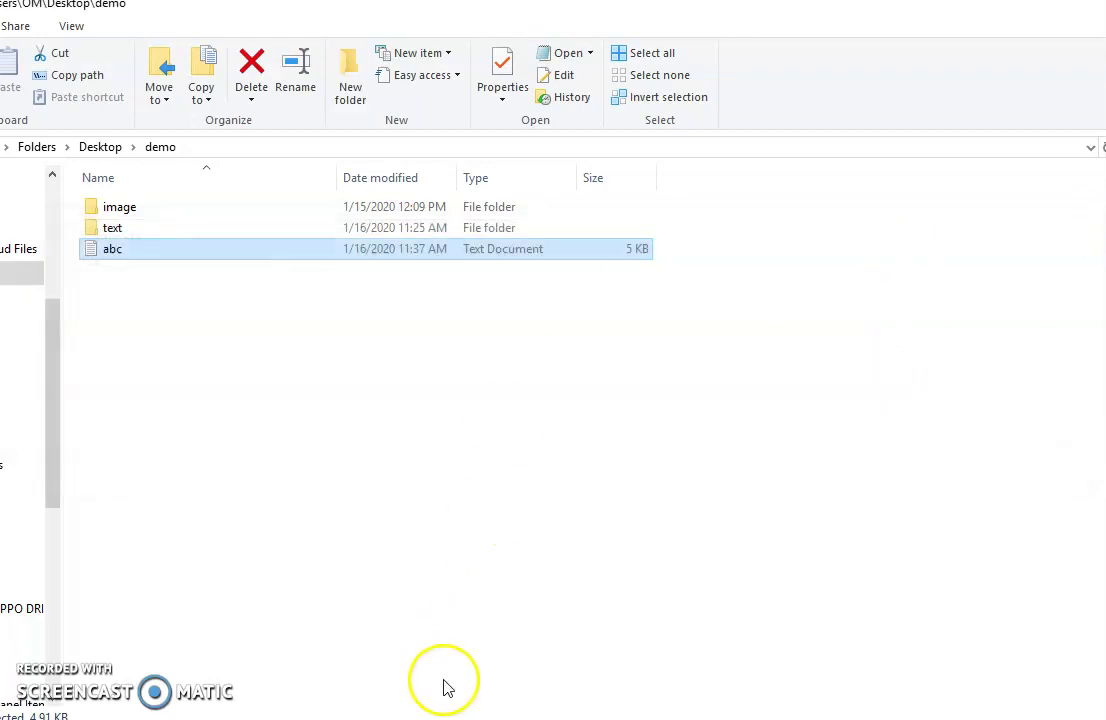
left_click(519, 718)
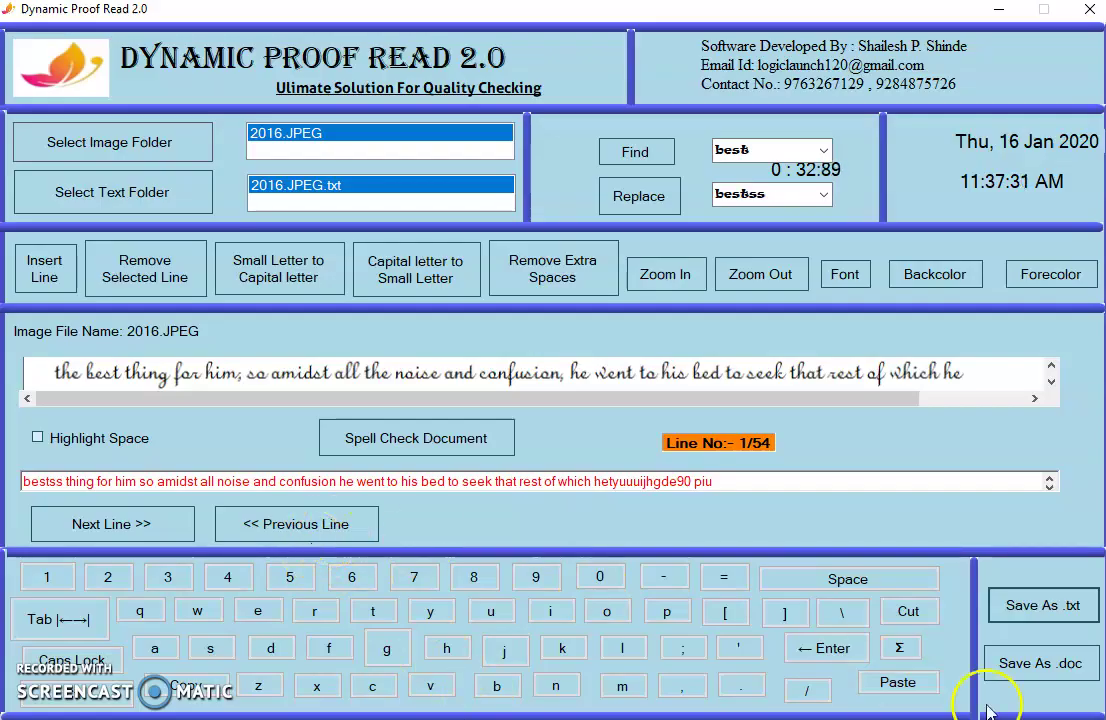
Step: Save the edited text in document format as abc.doc in the demo folder
left_click(1045, 652)
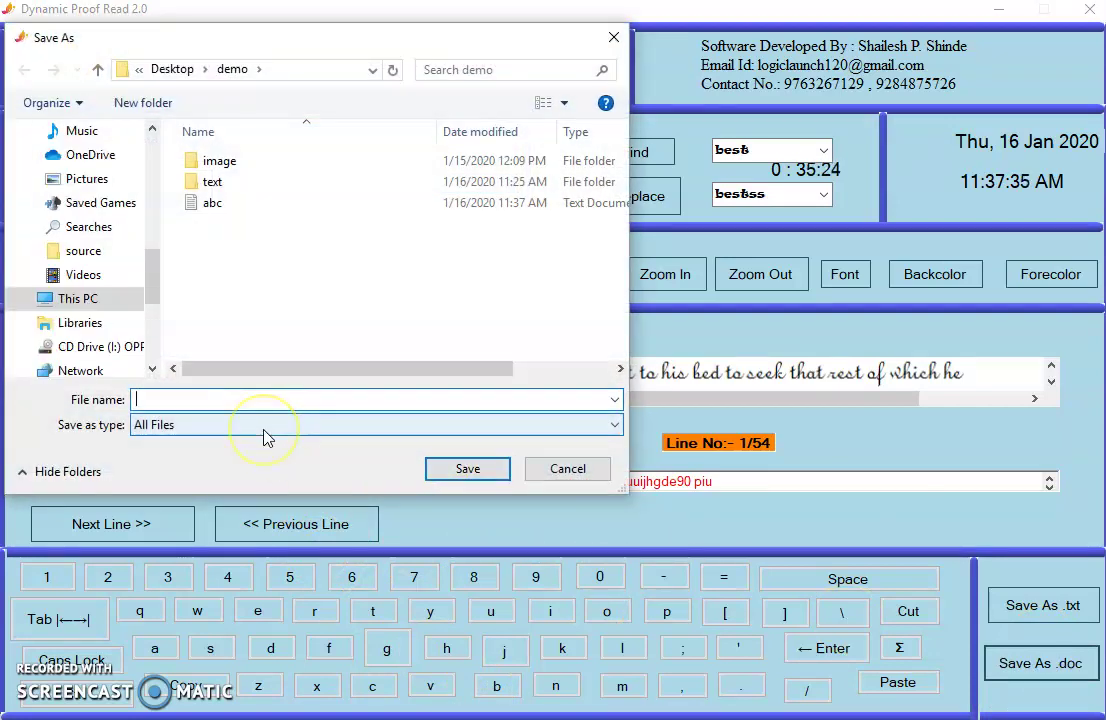
type("abc.doc")
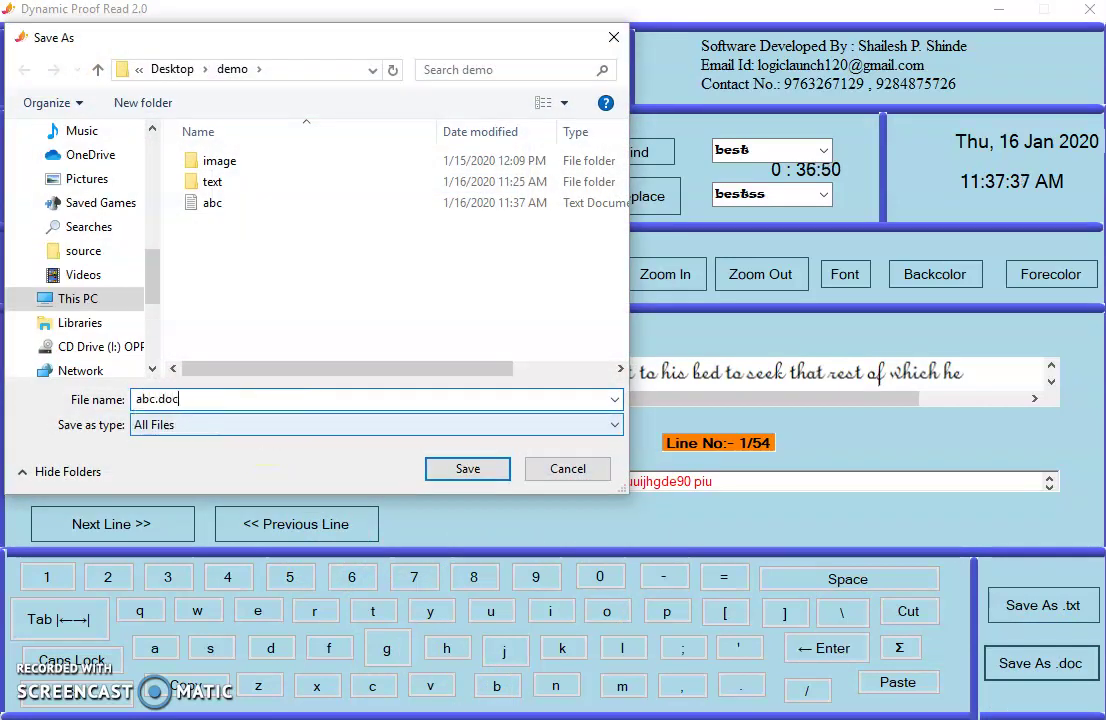
left_click(487, 468)
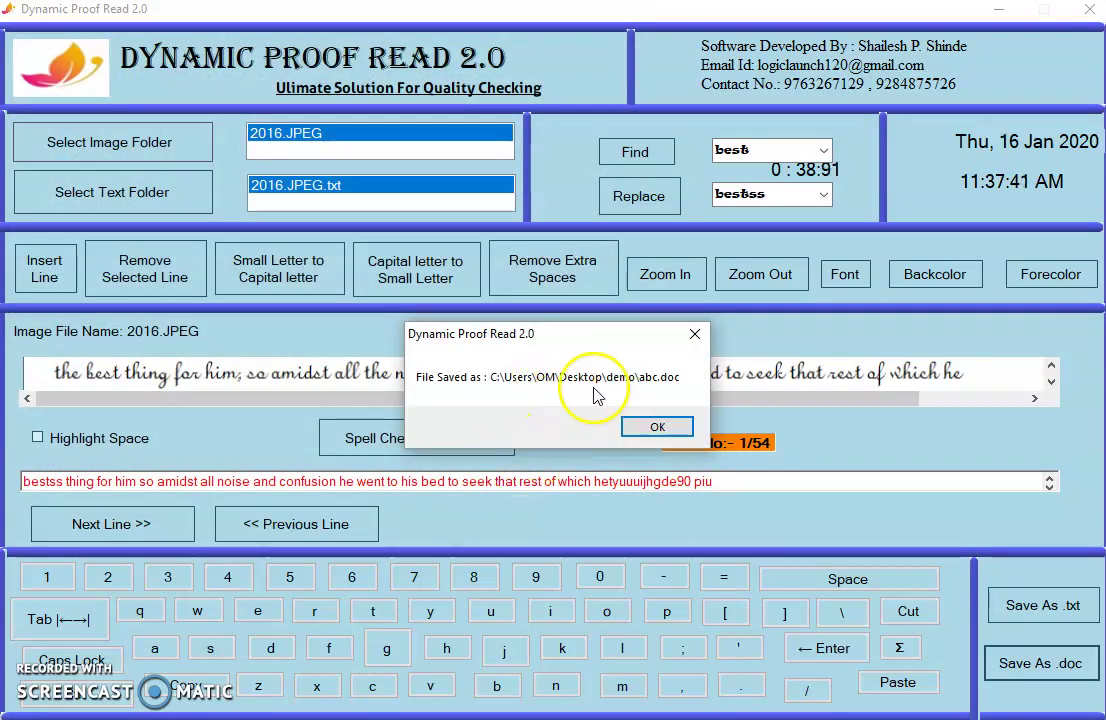
left_click(662, 428)
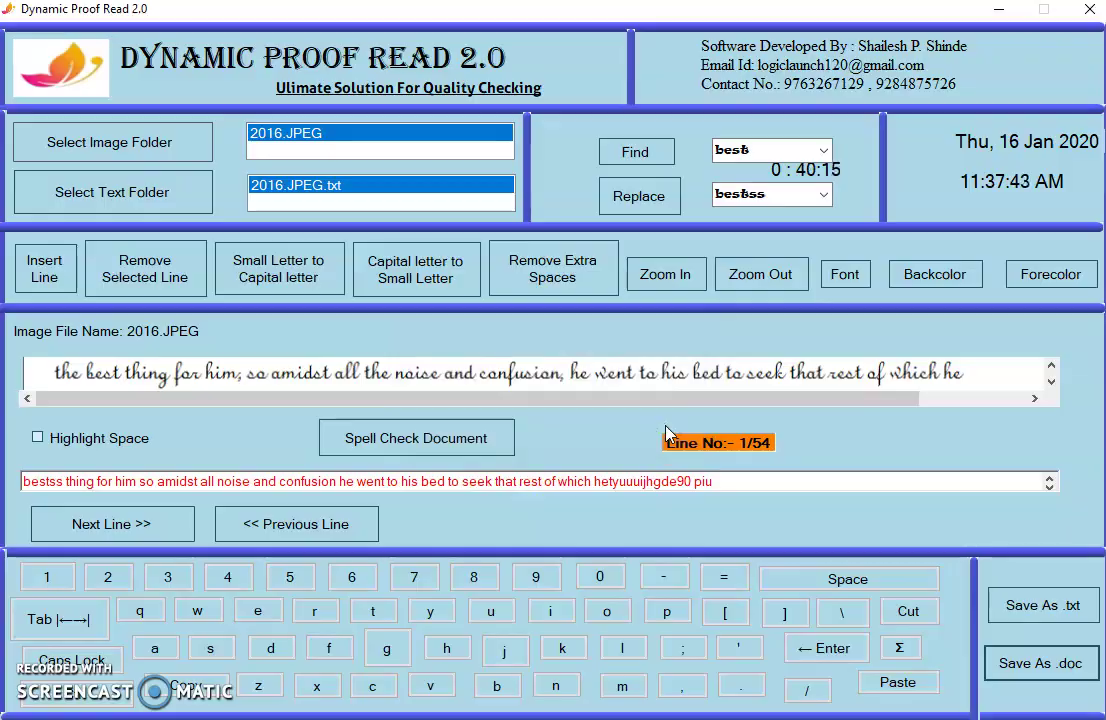
Step: Open the demo folder's abc Word document as plain text, check its content, close it and return to Dynamic Proof Read
key("alt+Tab")
left_click(152, 337)
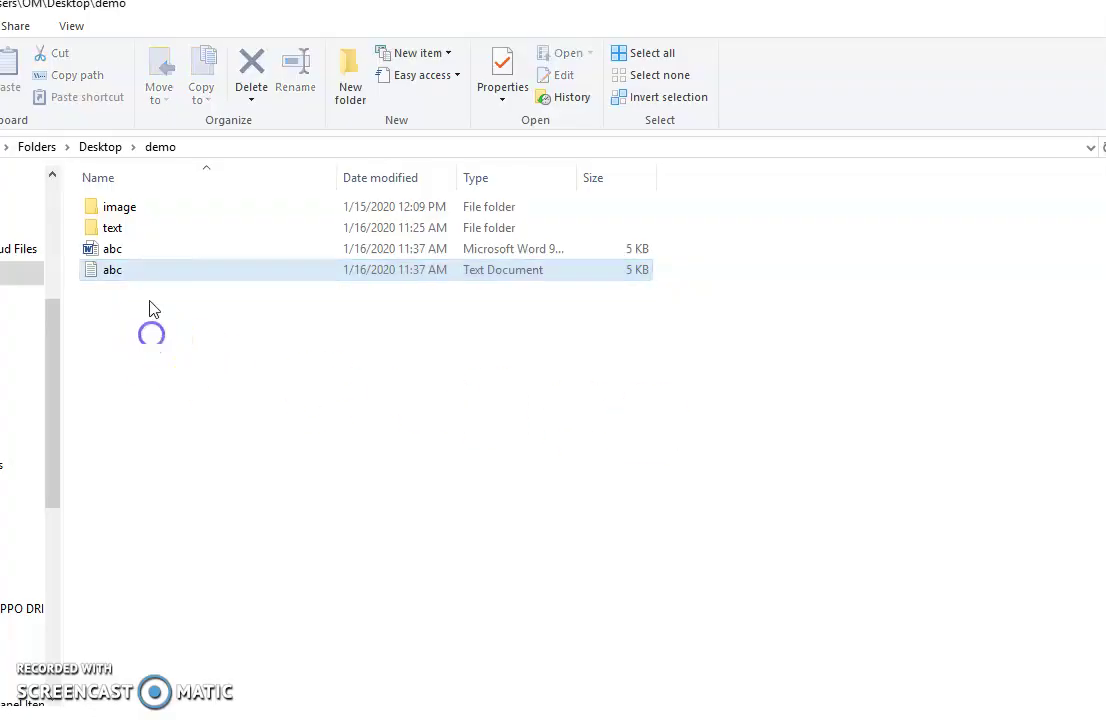
double_click(112, 250)
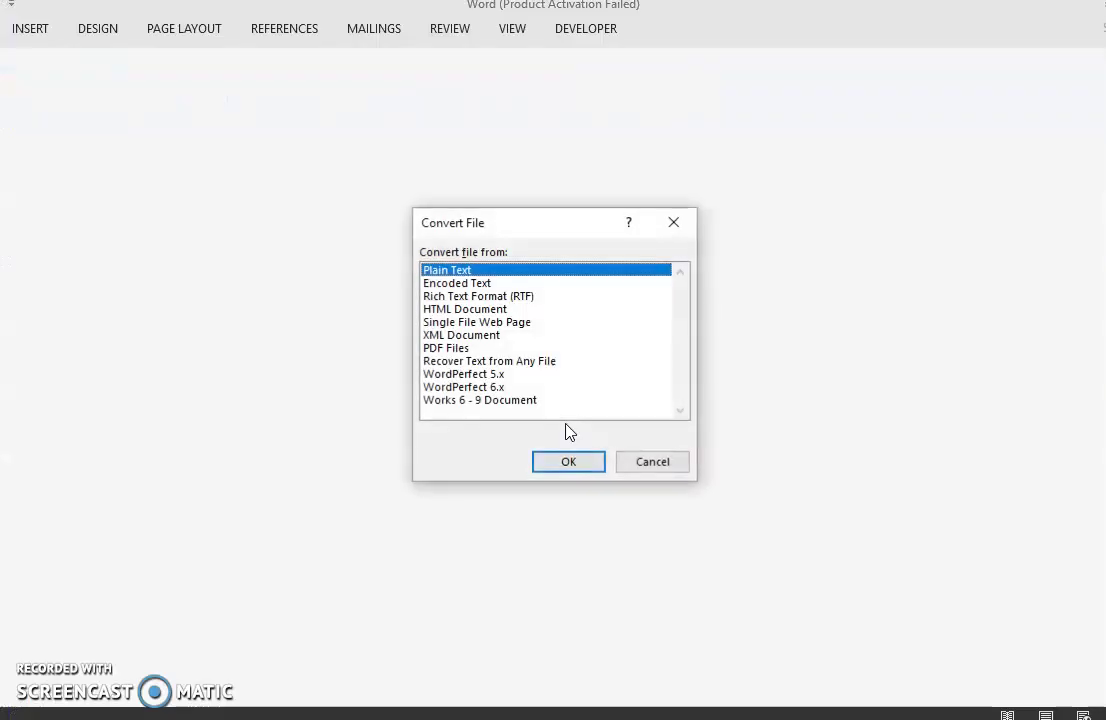
left_click(578, 459)
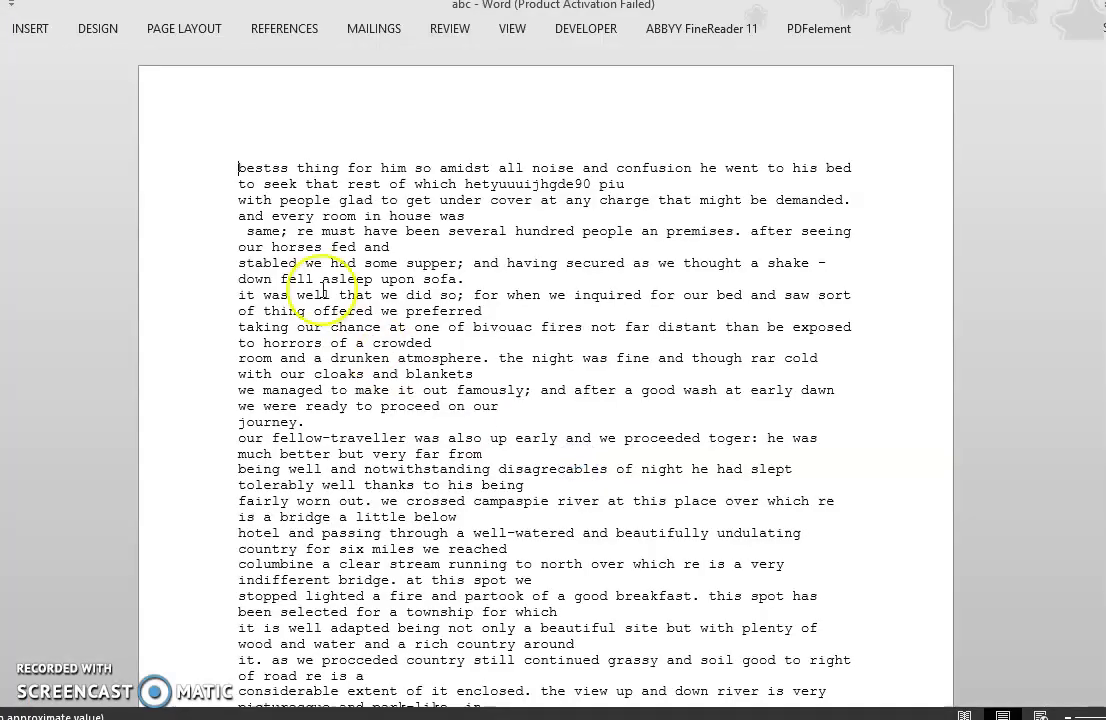
left_click(748, 567)
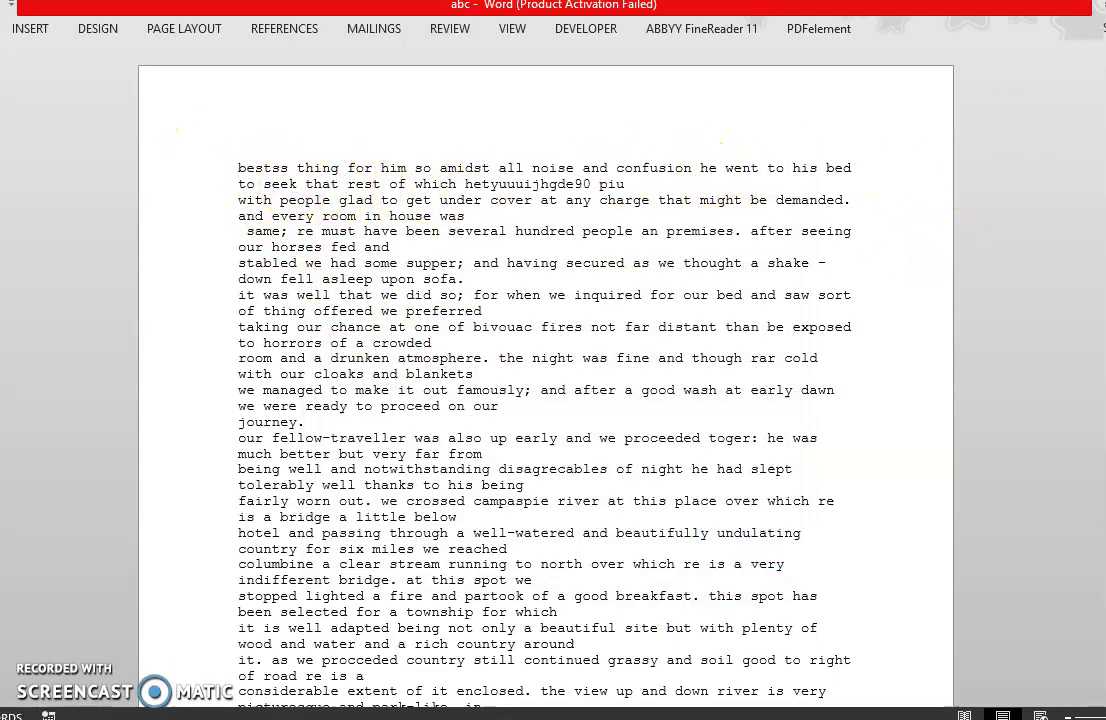
key("alt+F4")
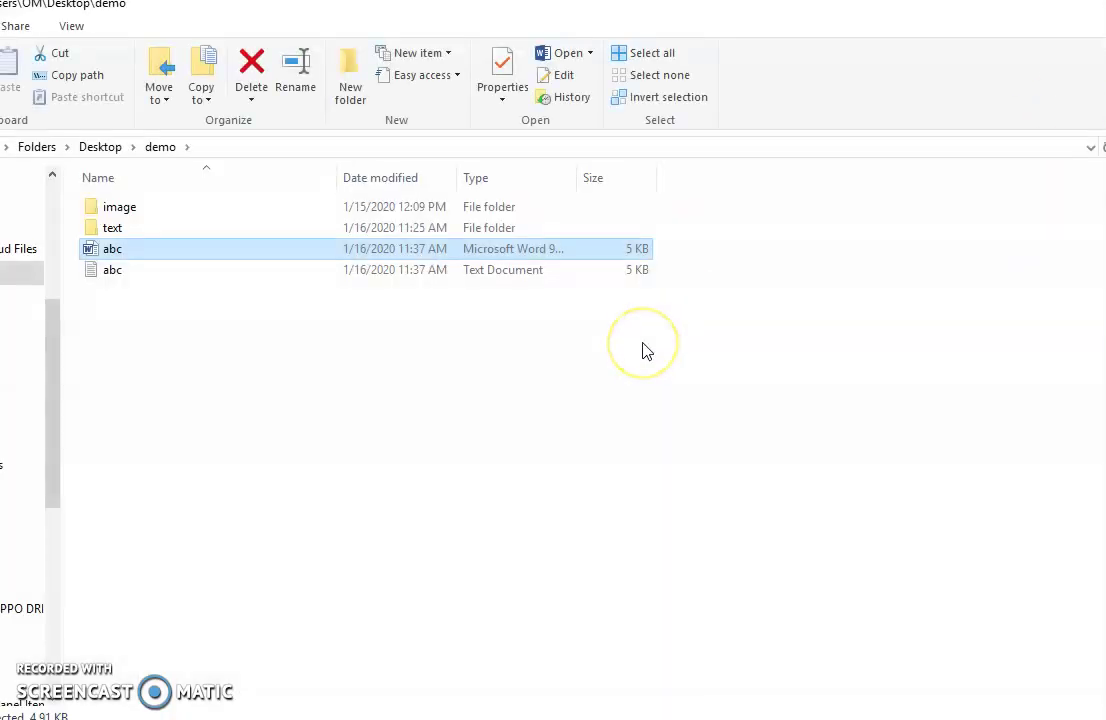
key("alt+Tab")
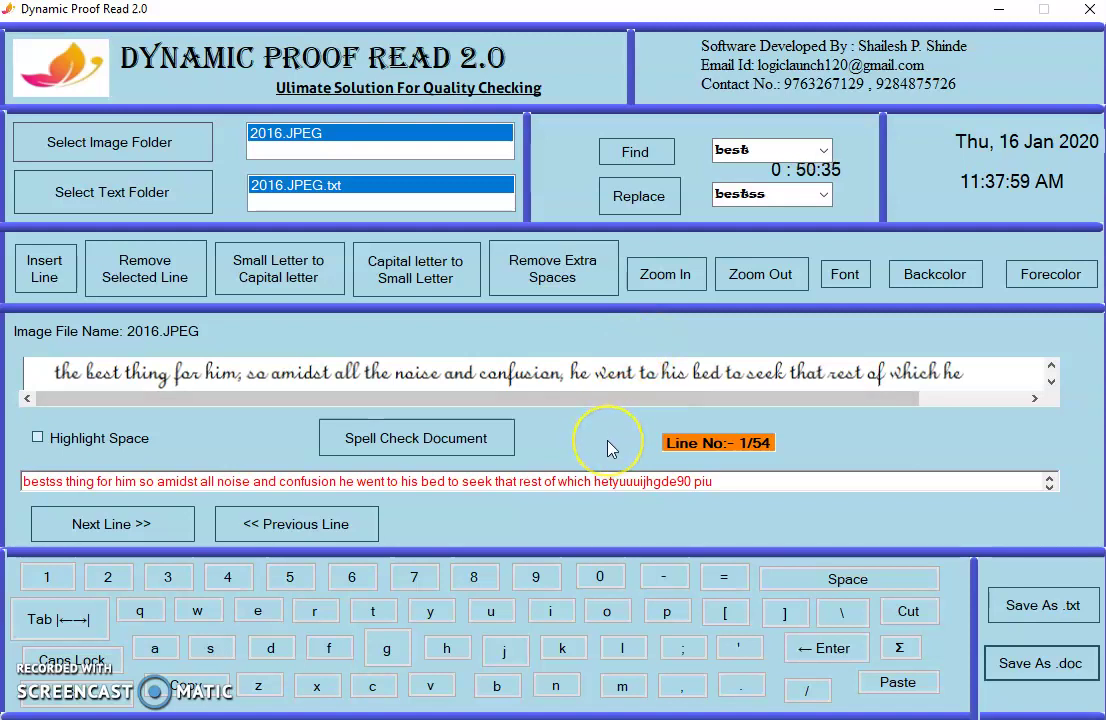